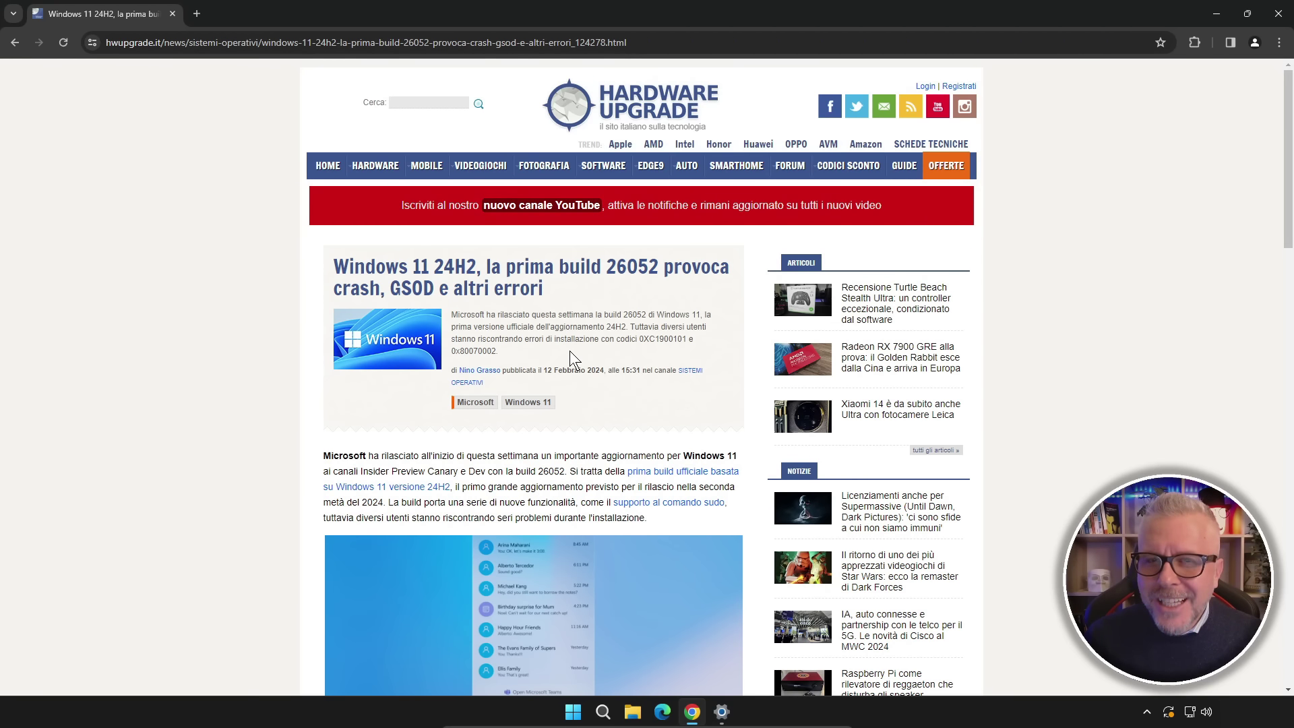
# Scroll the article and highlight the 'Green Screen of Death' and 'SYSTEM_PTE_MISUSE' error mentions
pyautogui.scroll(-9, 572, 351)
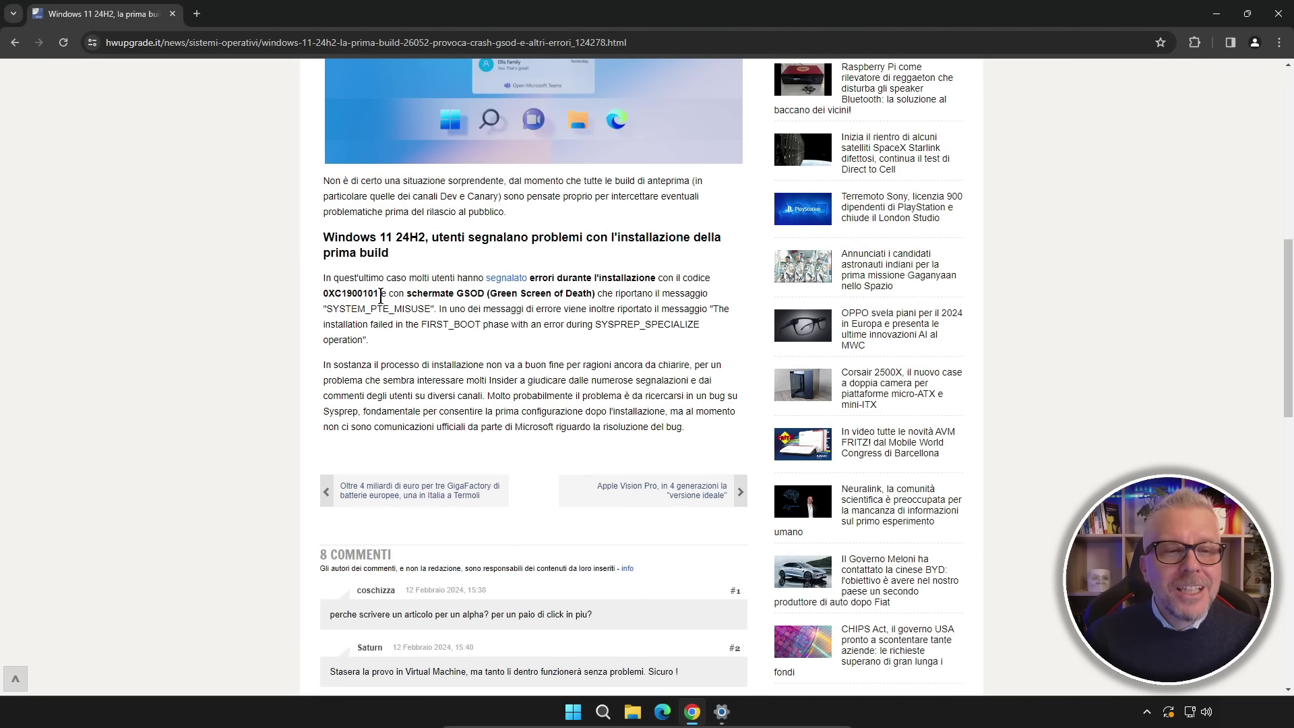
pyautogui.moveTo(490, 294); pyautogui.dragTo(592, 295)
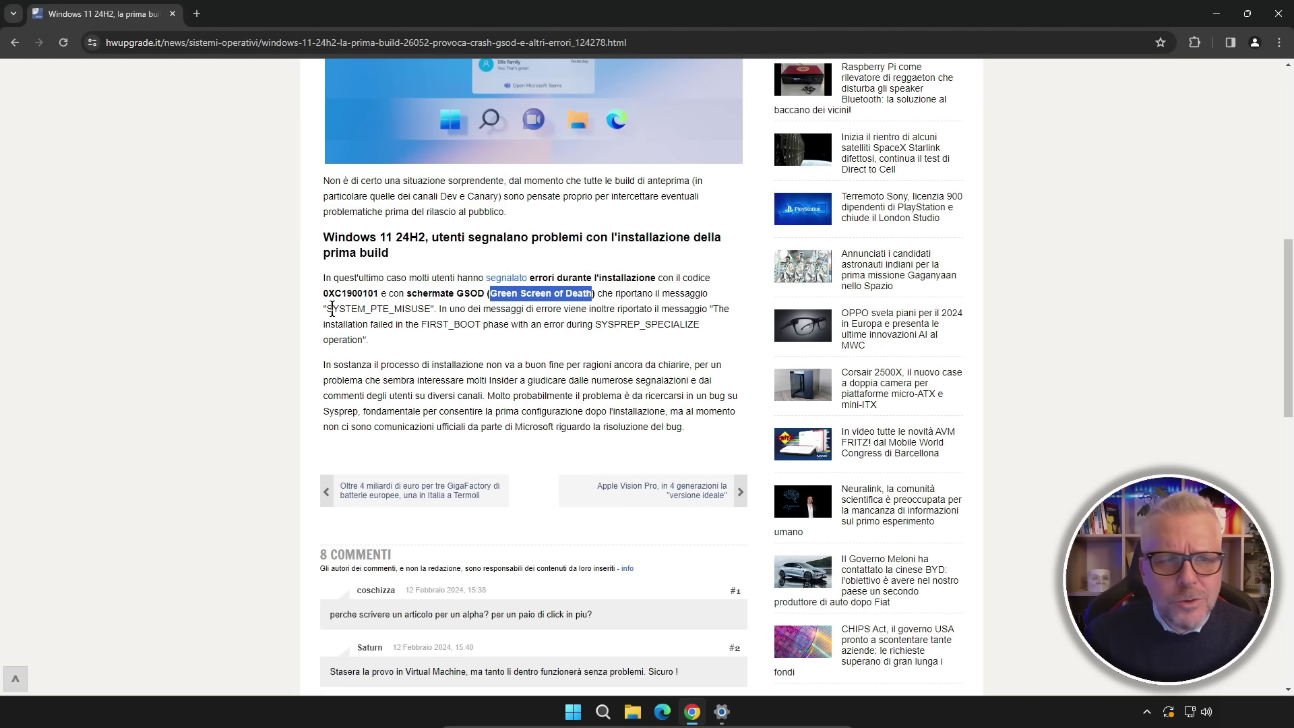
pyautogui.moveTo(331, 309); pyautogui.dragTo(432, 310)
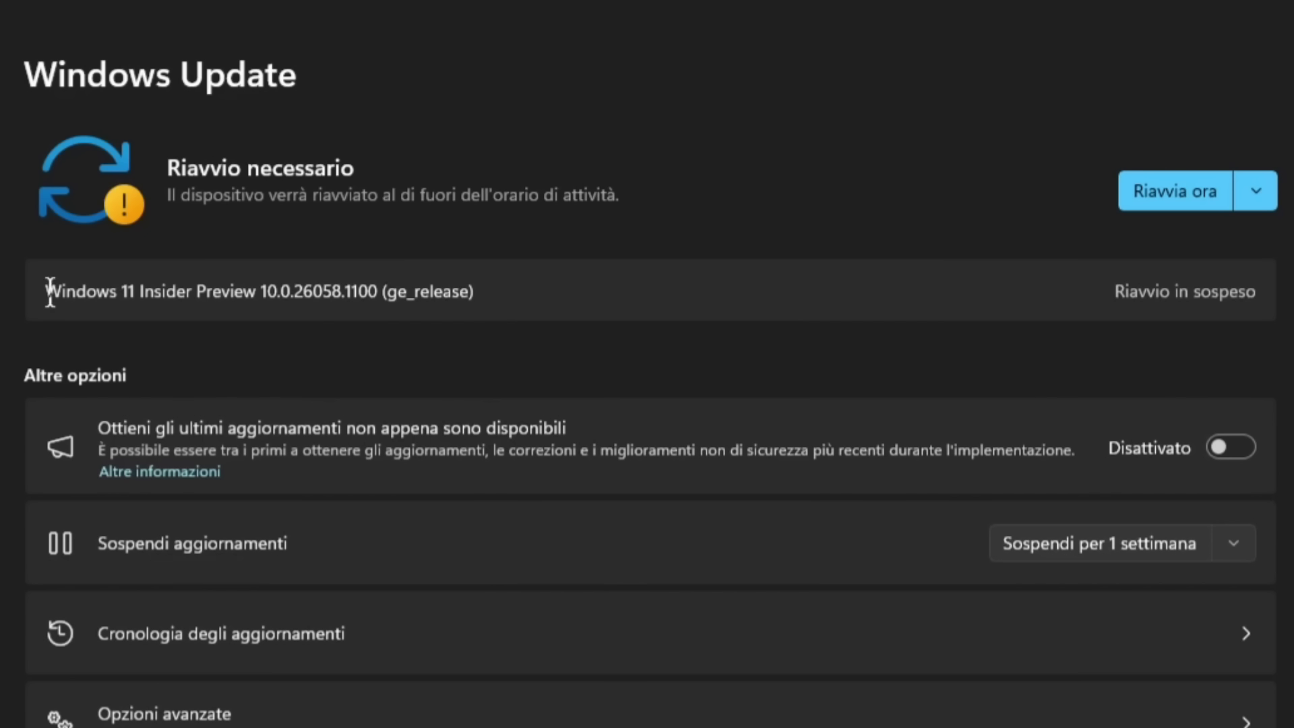
# Highlight the pending build 10.0.26058.1100 and restart the PC now to install it
pyautogui.moveTo(47, 291); pyautogui.dragTo(514, 306)
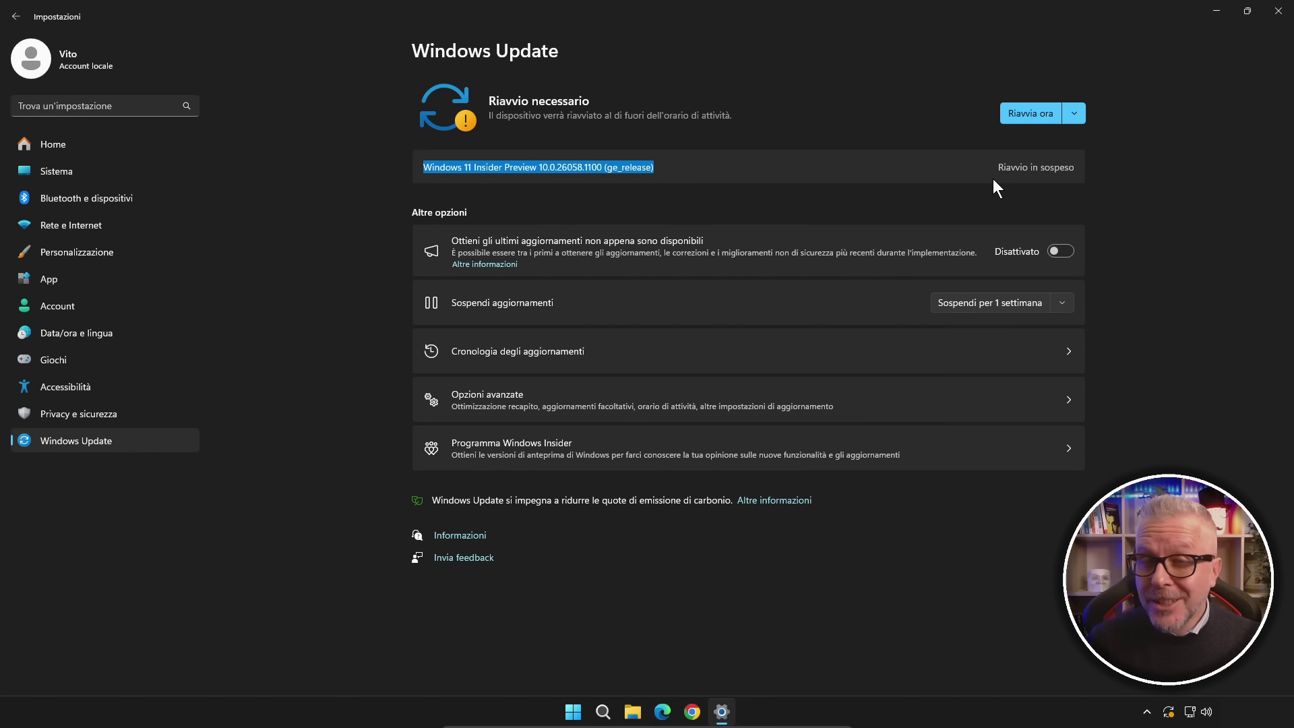
pyautogui.click(1026, 115)
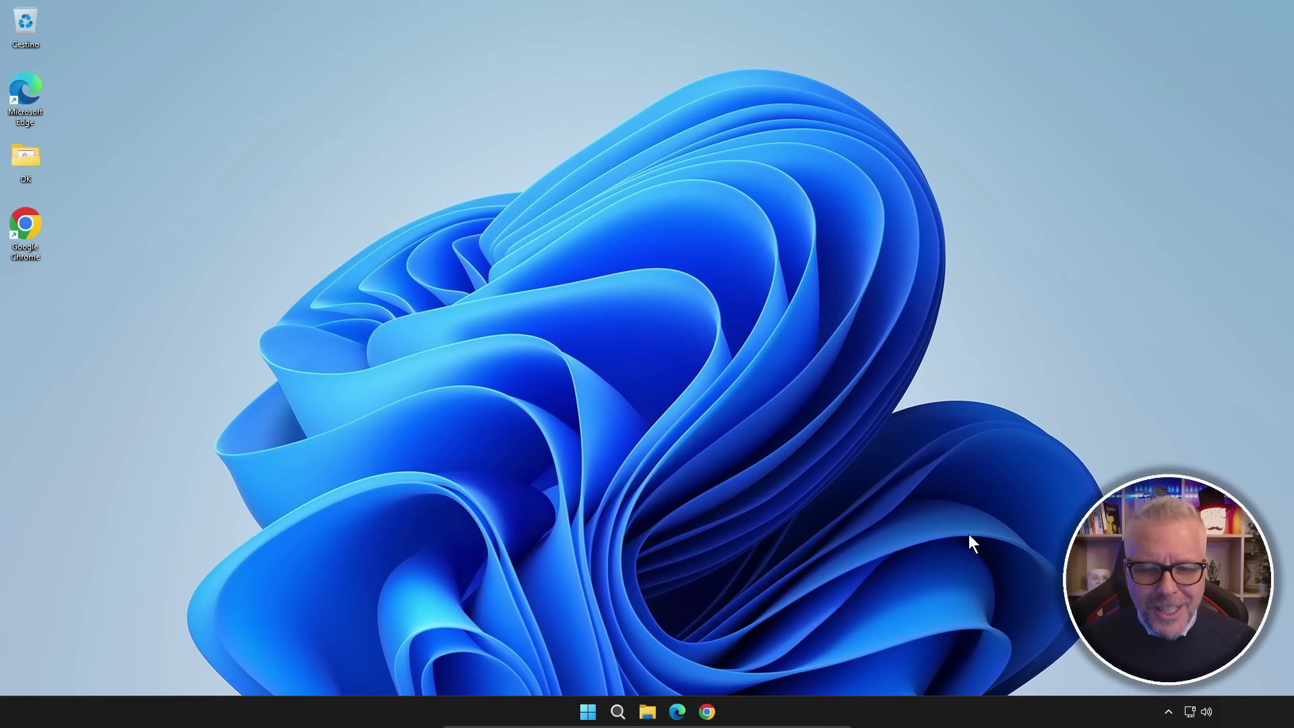
pyautogui.click(587, 712)
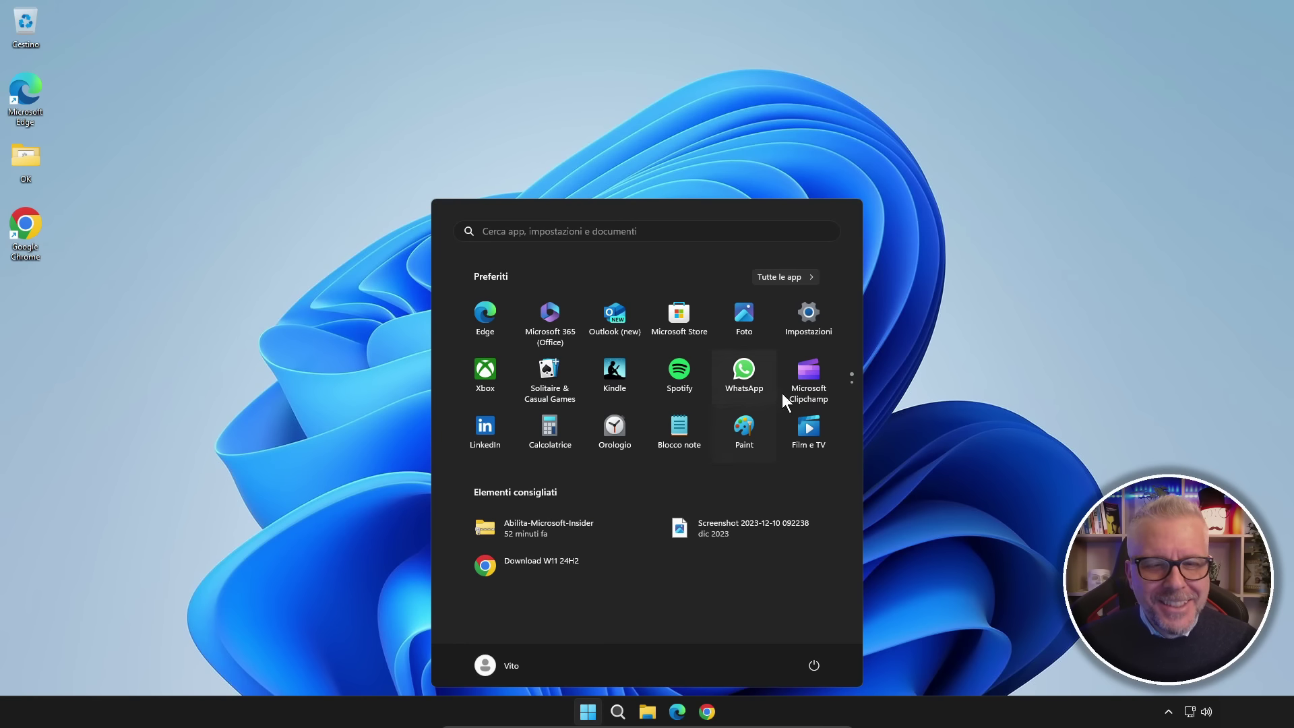
pyautogui.click(813, 318)
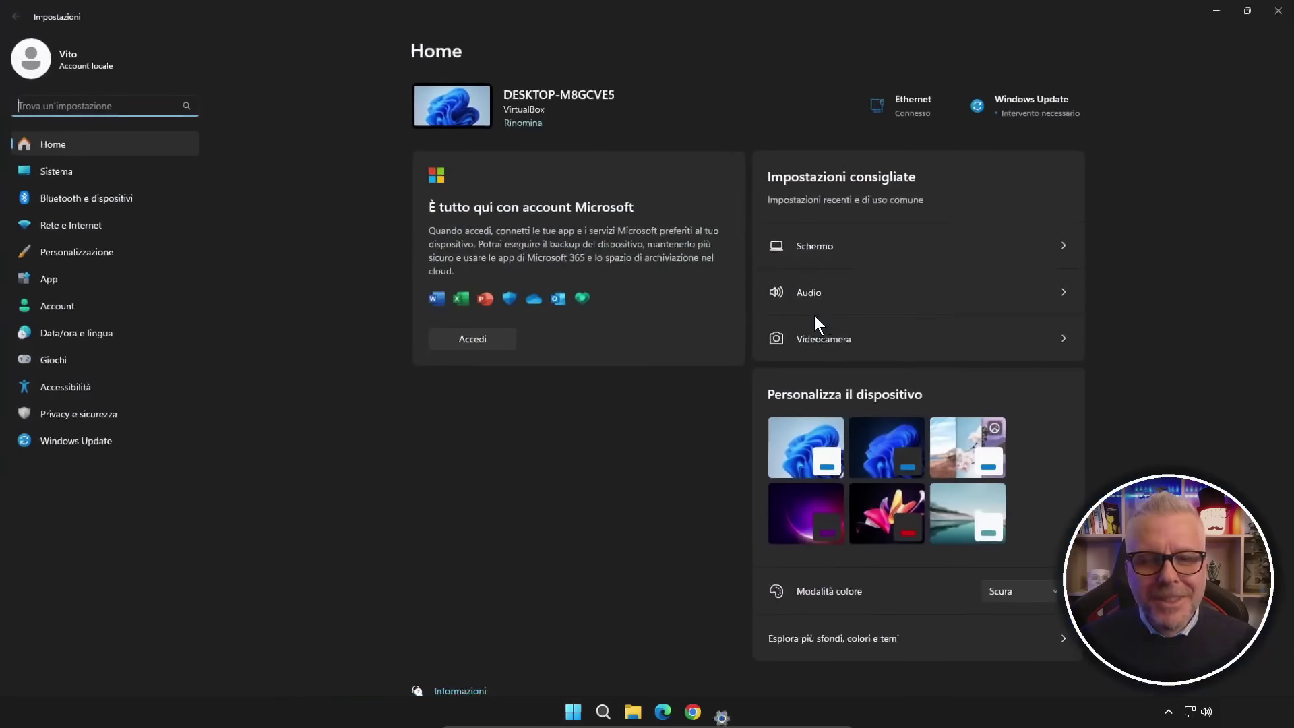
pyautogui.click(93, 442)
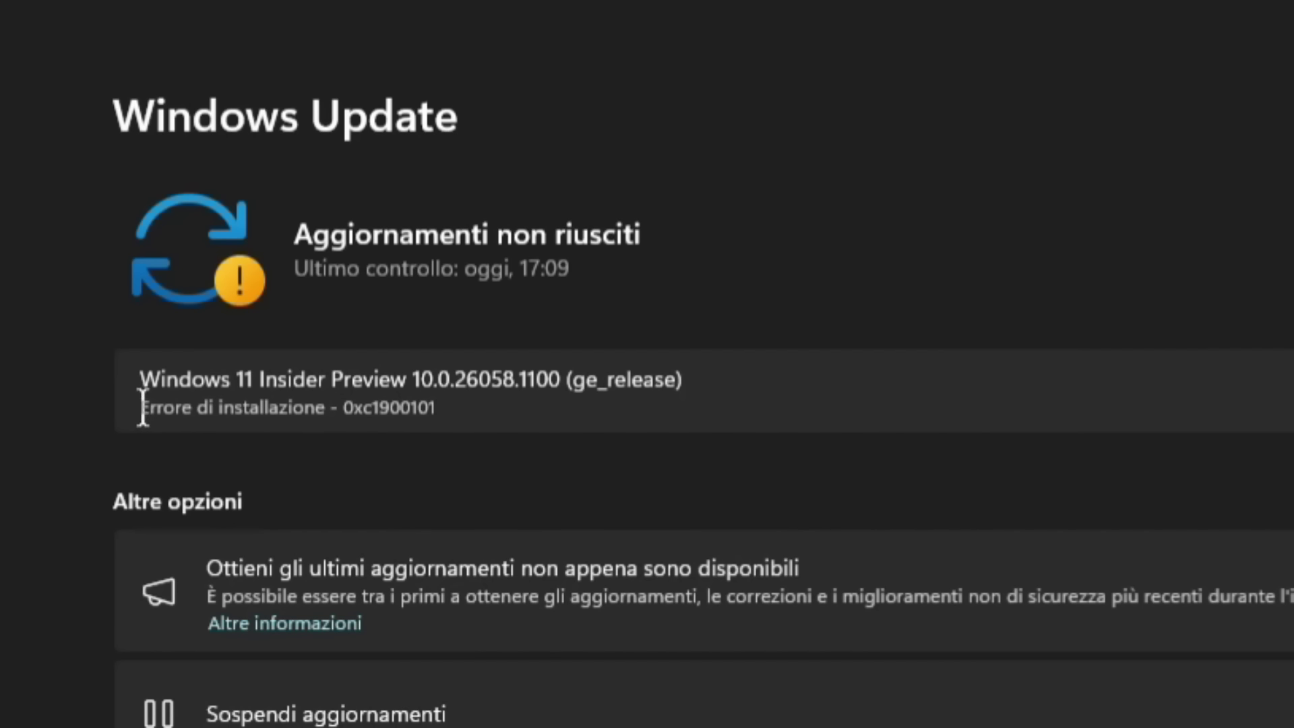
pyautogui.moveTo(141, 407); pyautogui.dragTo(499, 401)
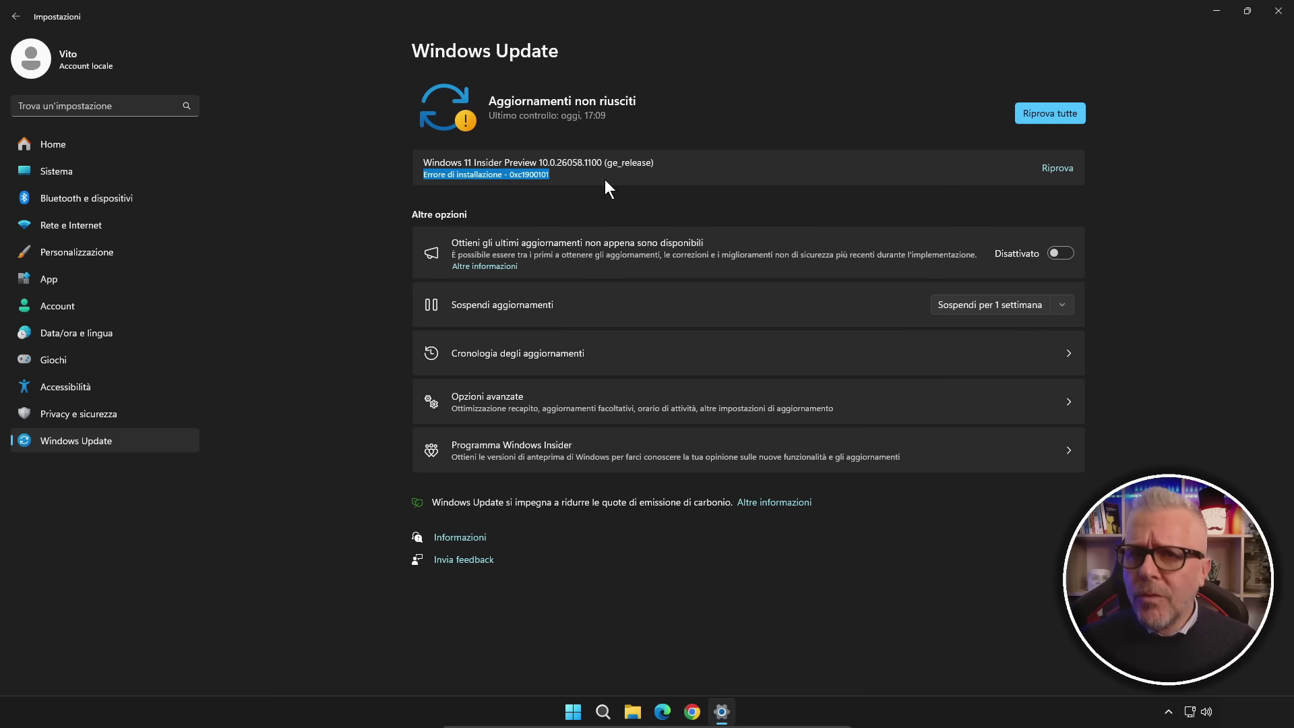
pyautogui.click(1044, 585)
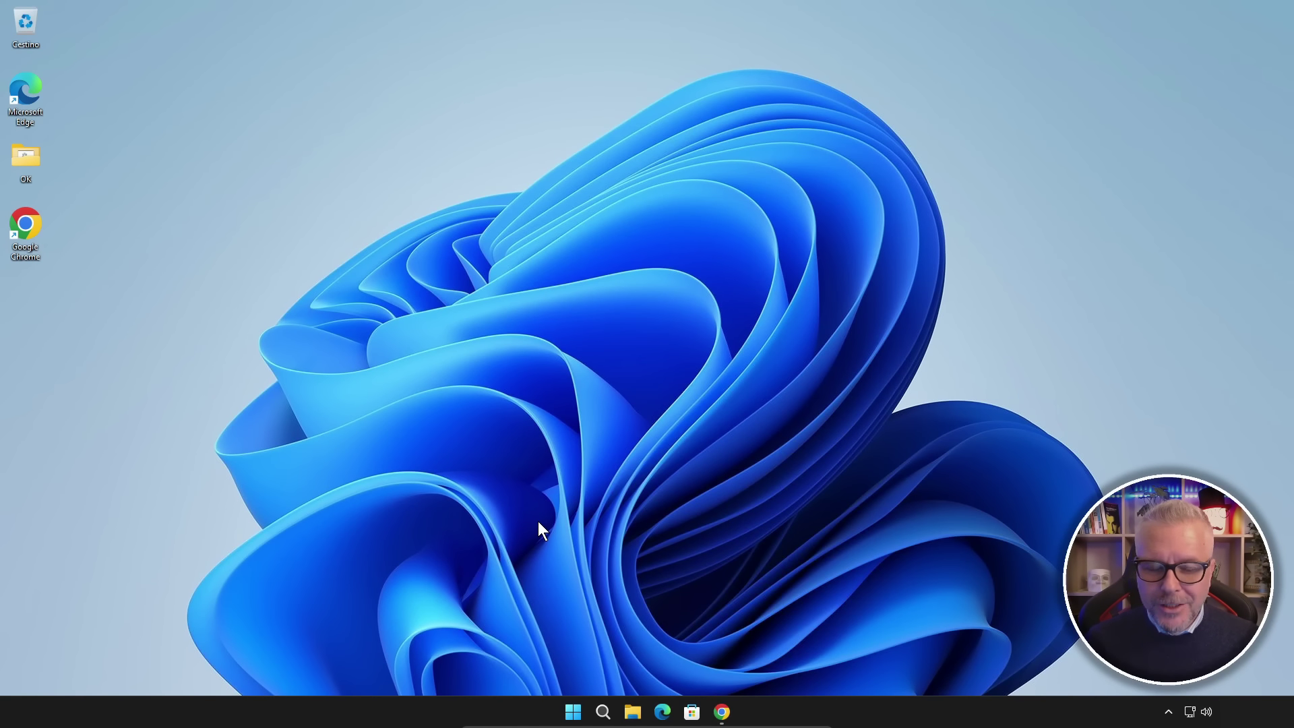
# Check Windows Update for new updates, enable 'Ottieni gli ultimi aggiornamenti', and close Settings
pyautogui.click(573, 711)
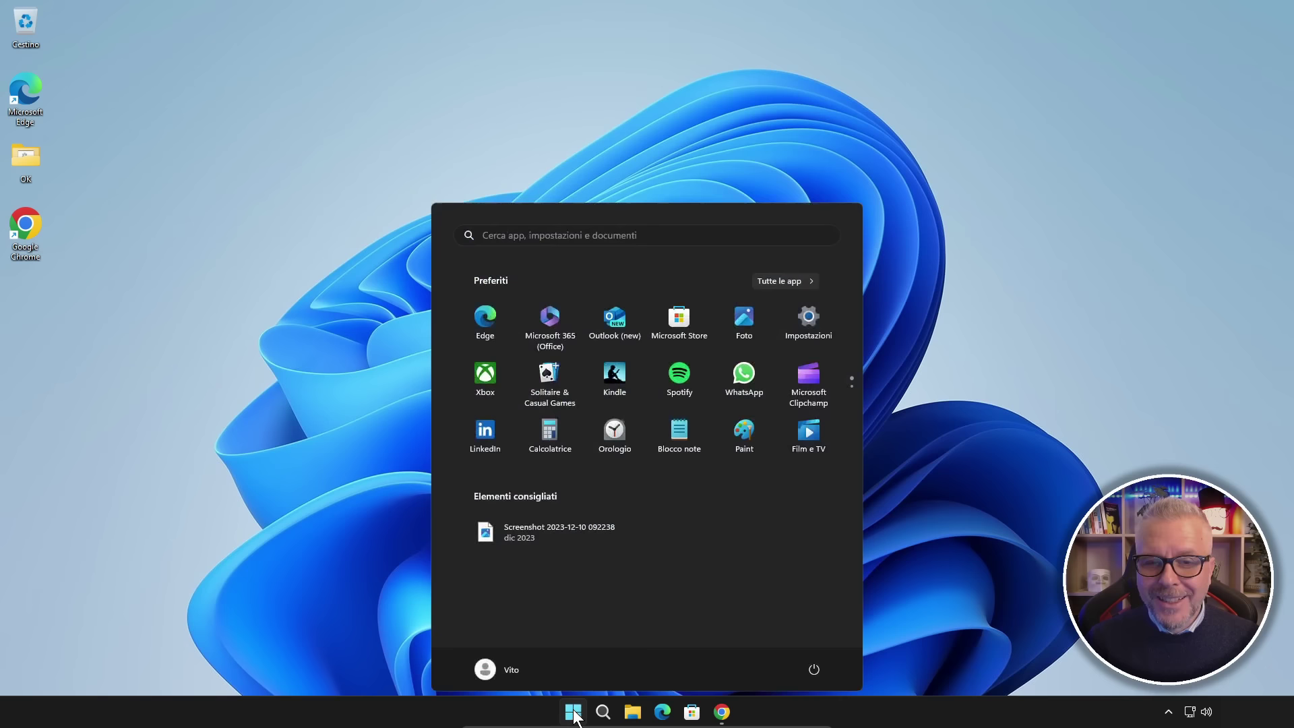
pyautogui.click(810, 316)
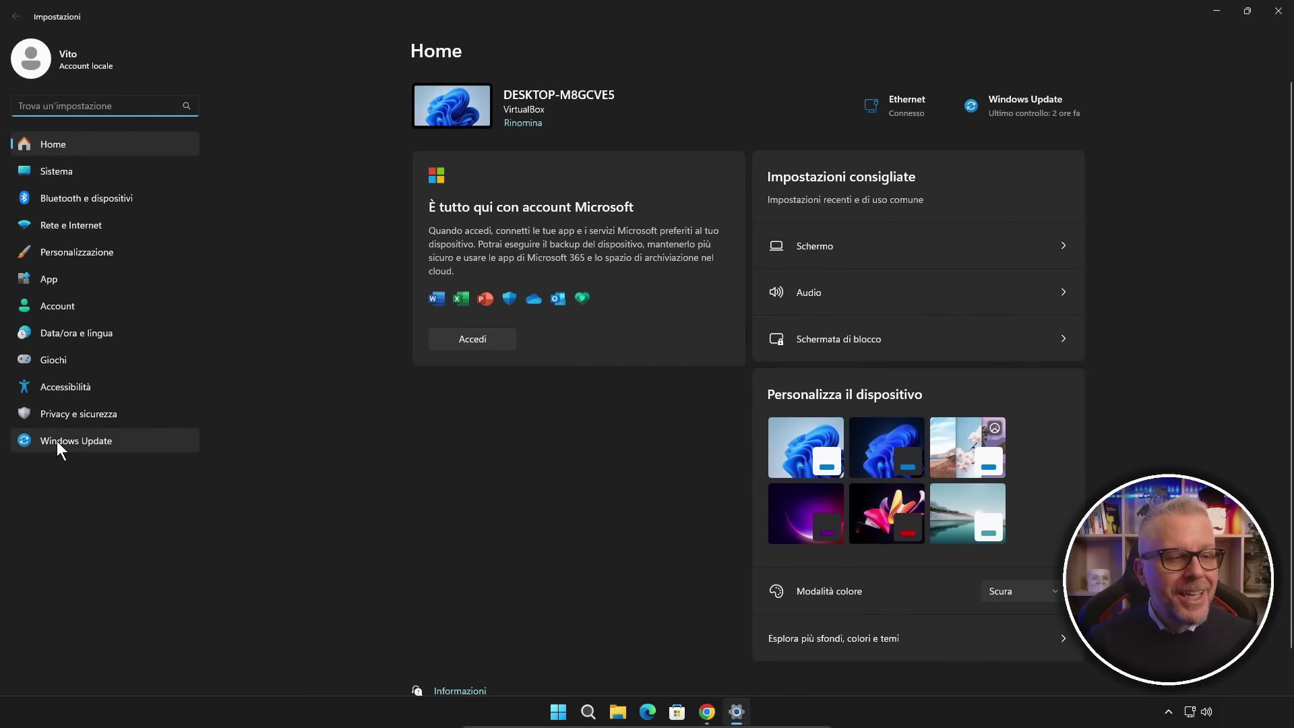
pyautogui.click(54, 442)
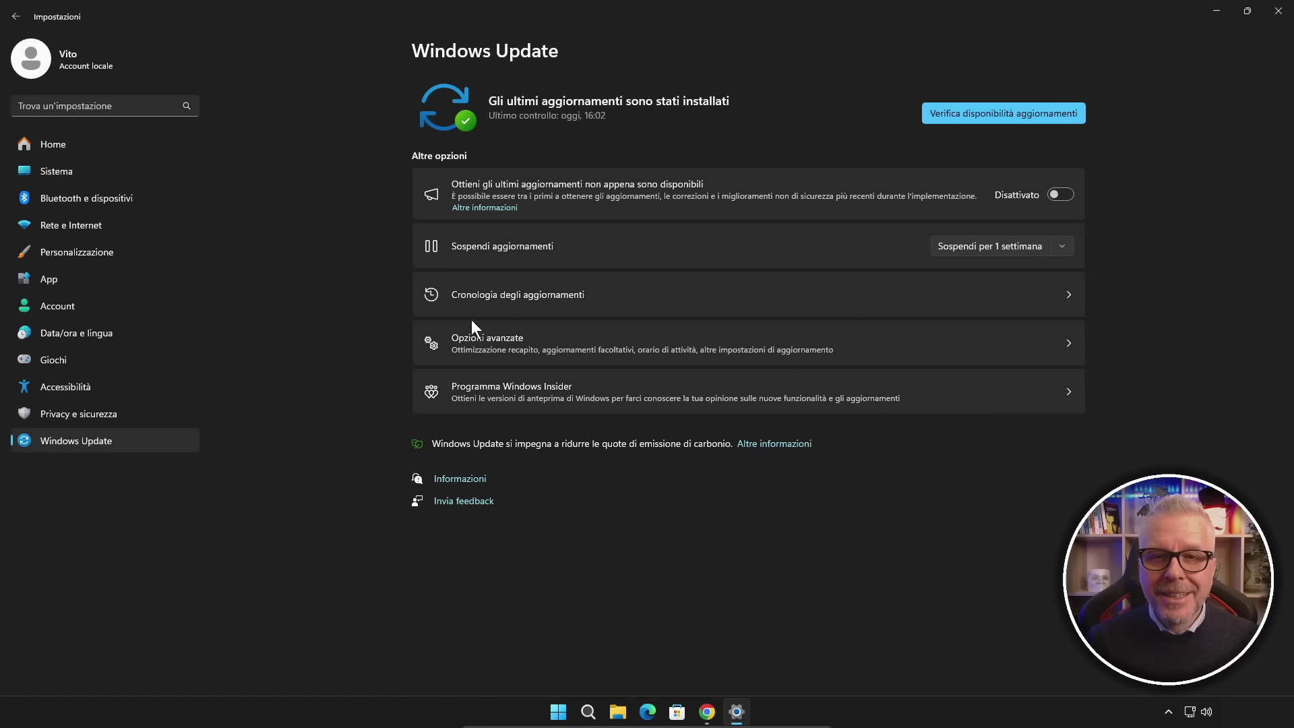
pyautogui.click(969, 110)
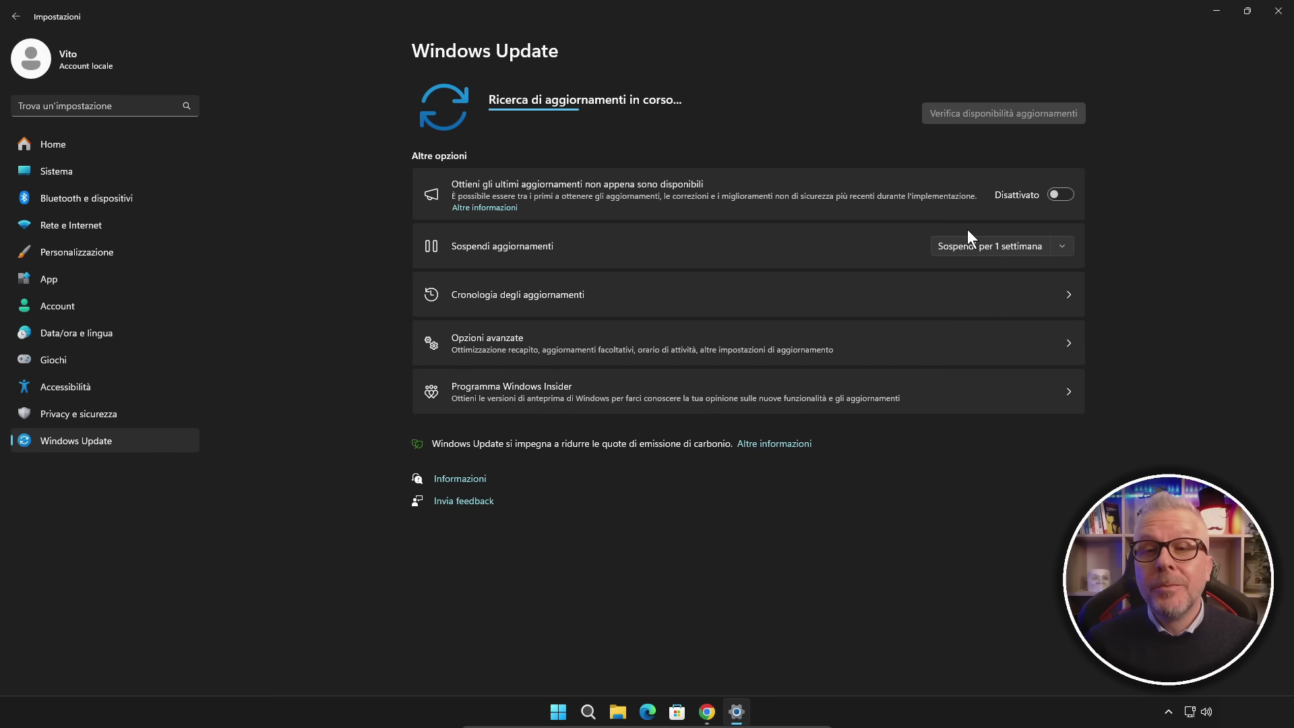
pyautogui.click(1064, 194)
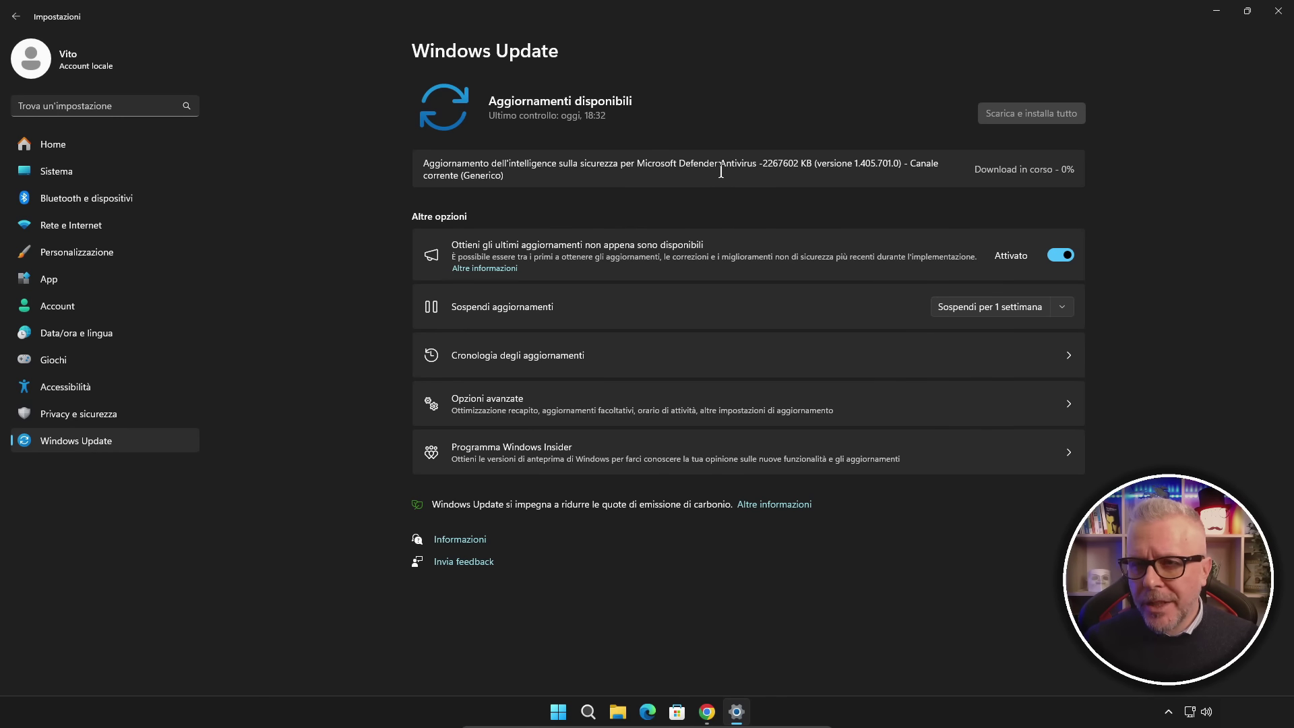
pyautogui.click(1277, 12)
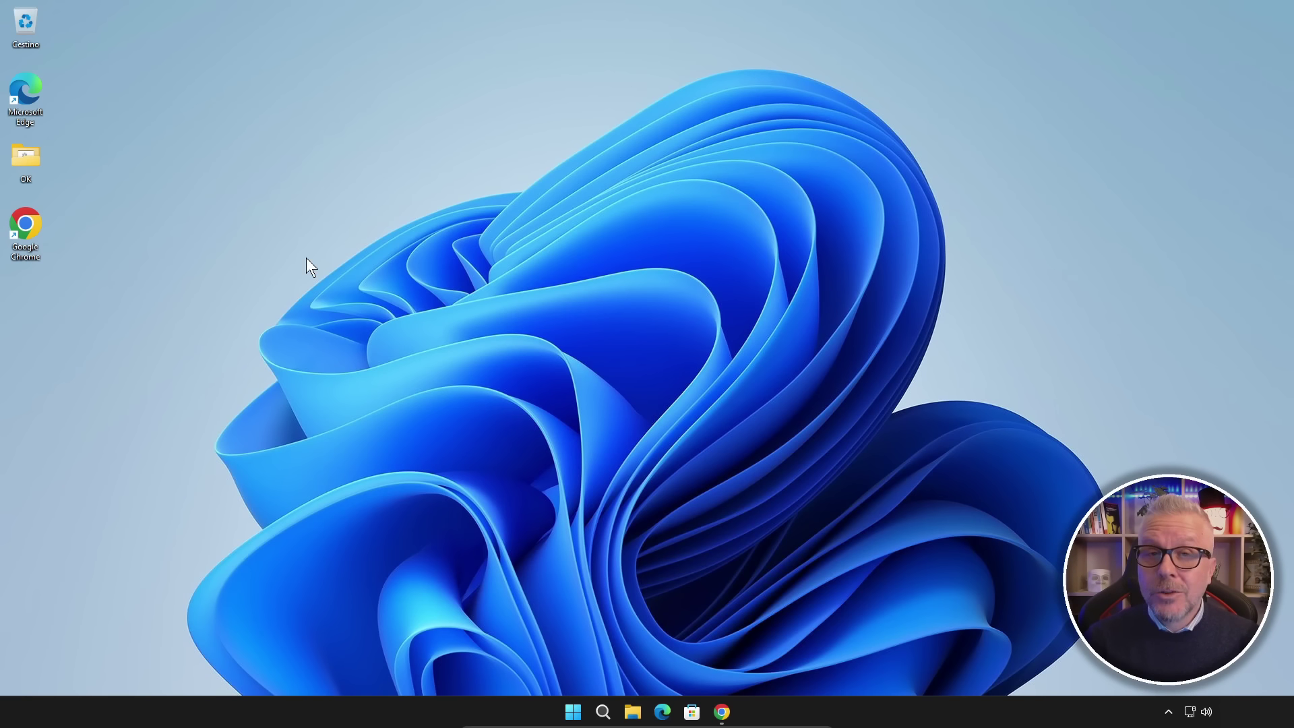
# Launch Chrome maximized, Google 'gentiluomo digitale', and open the Gentiluomo Digitale home page result
pyautogui.doubleClick(29, 227)
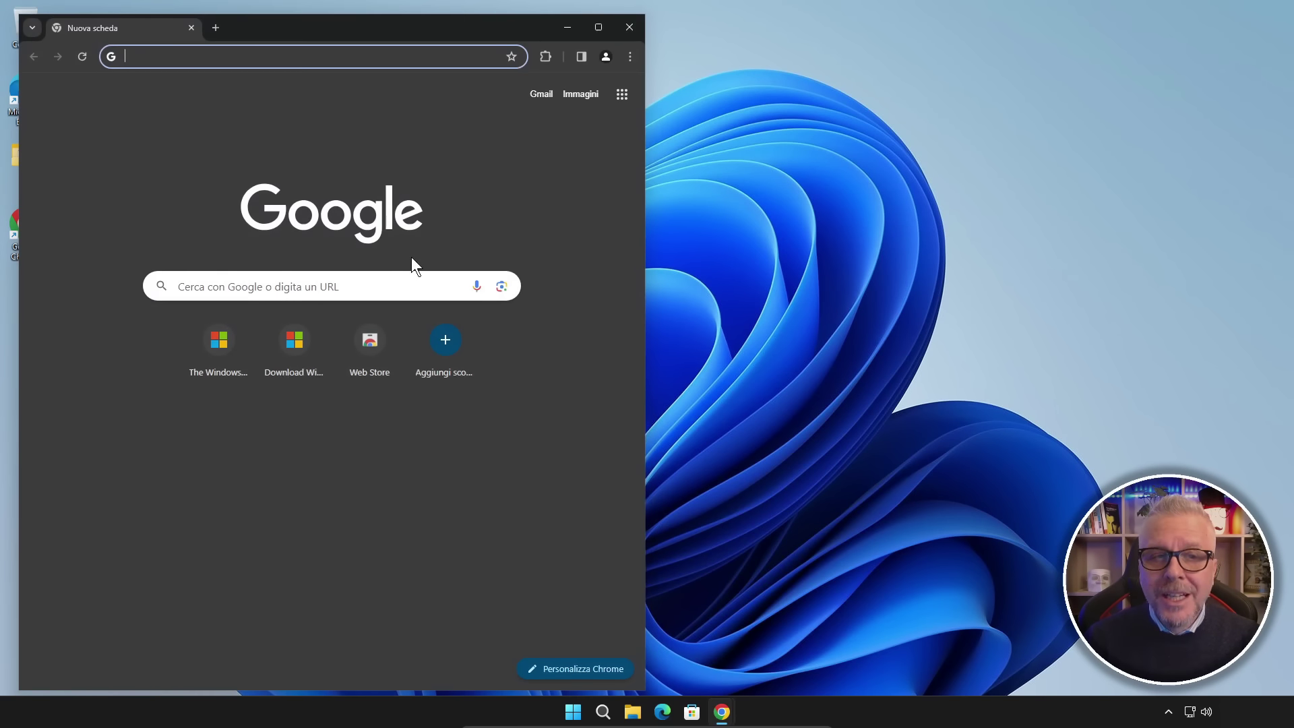
pyautogui.click(598, 26)
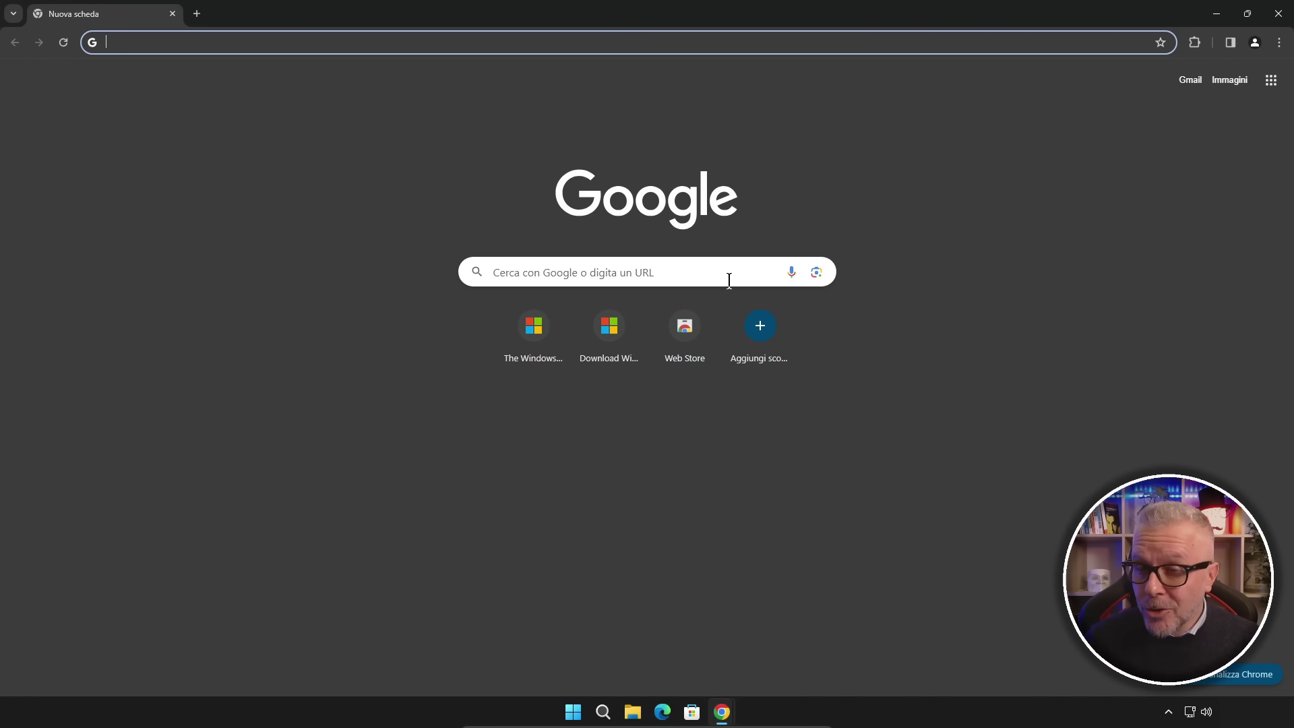
pyautogui.click(724, 276)
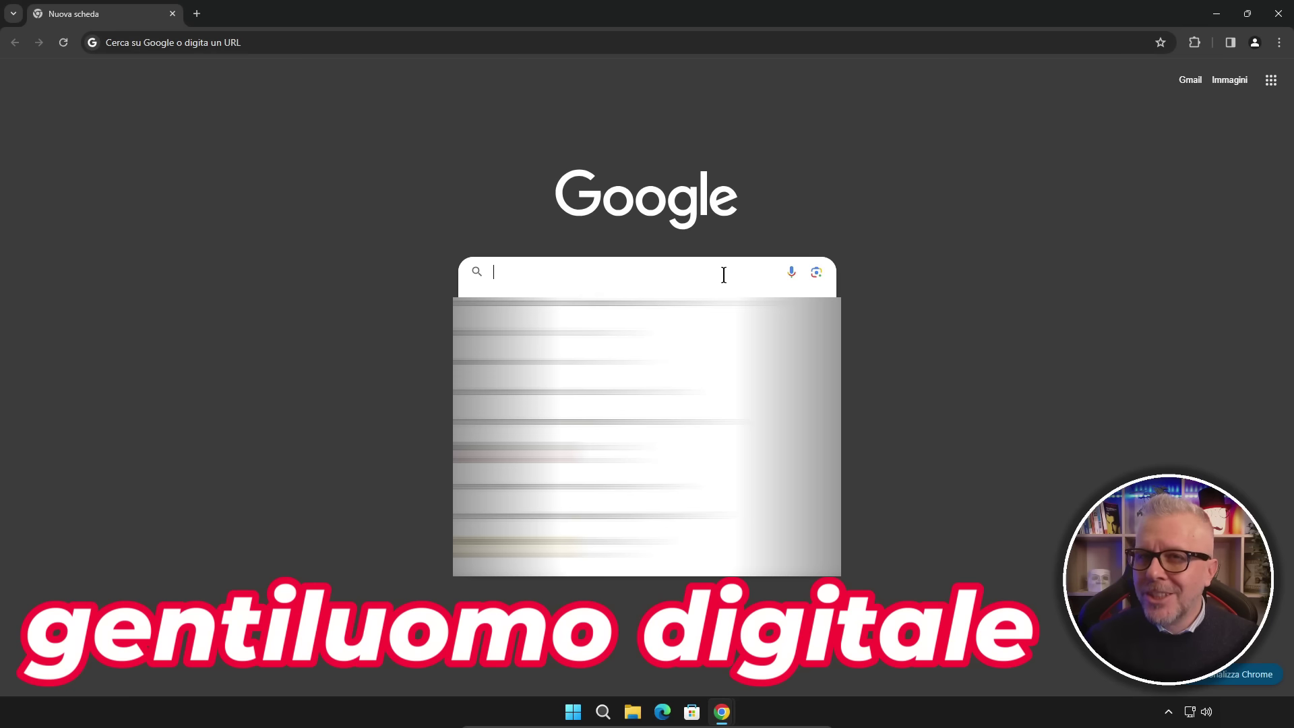
pyautogui.write('gentiluomo digital')
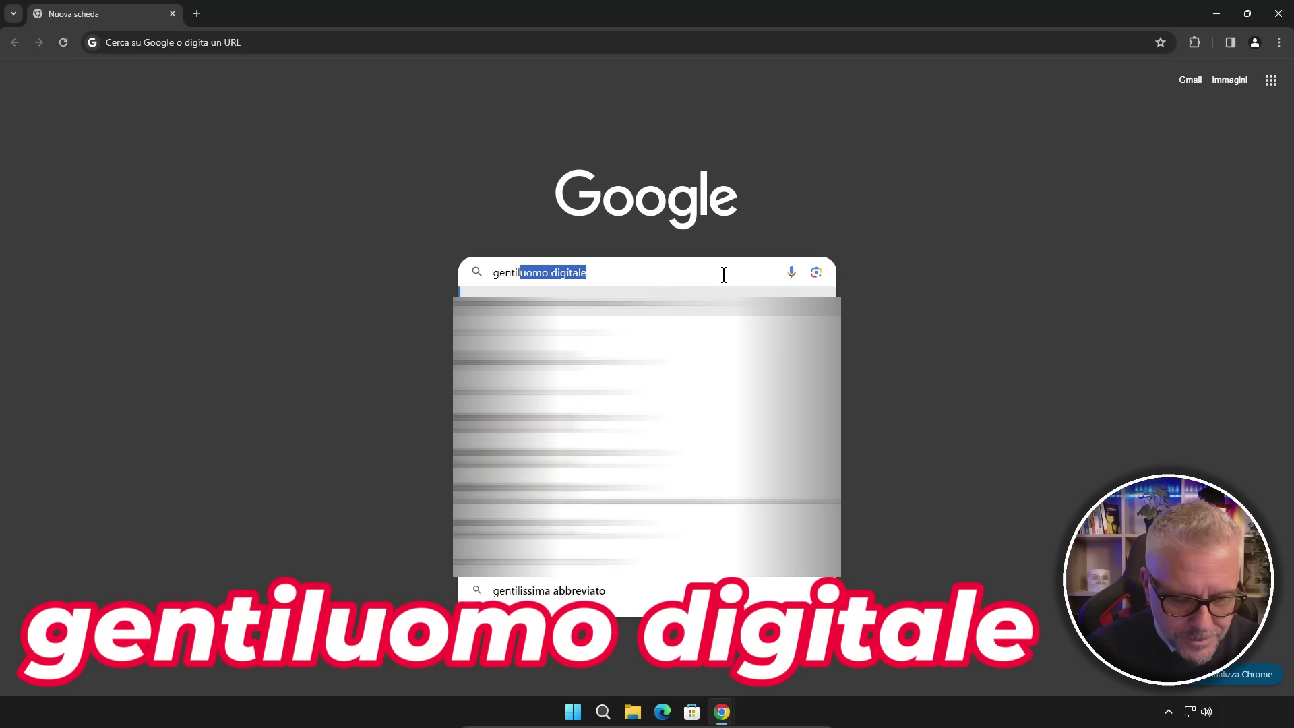
pyautogui.write('e')
pyautogui.press('Return')
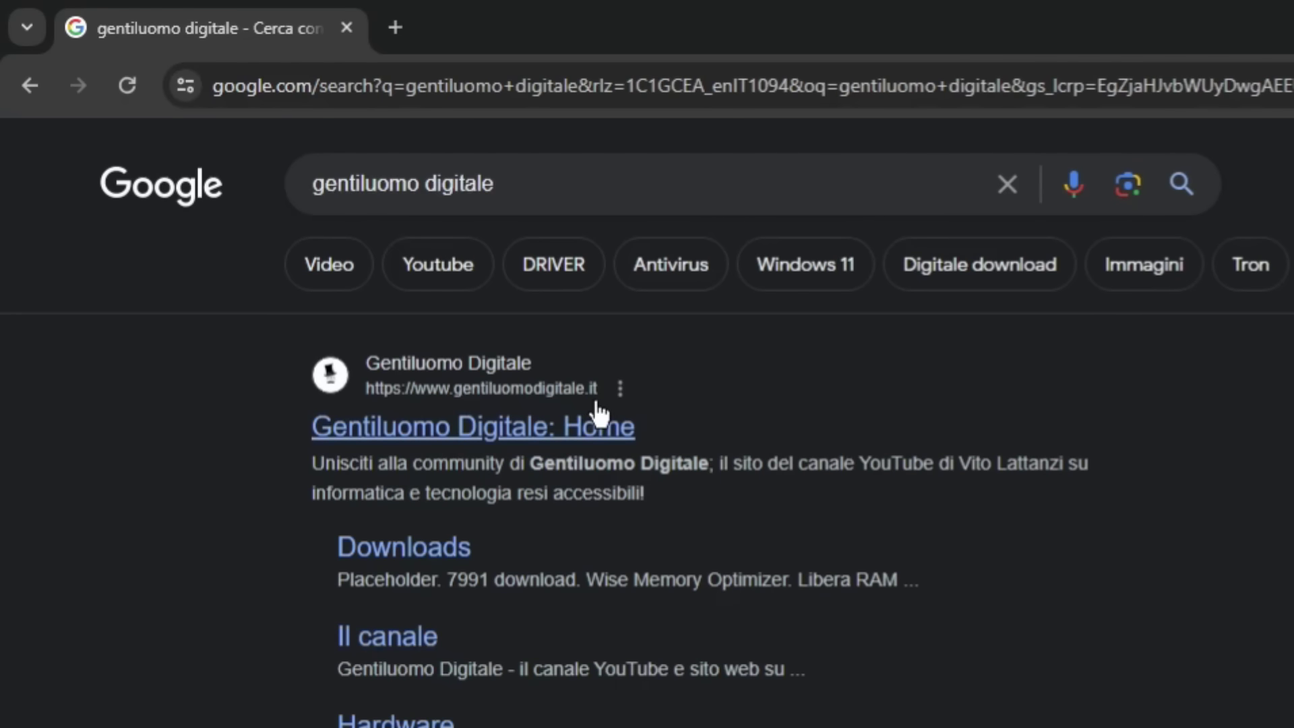
pyautogui.click(539, 431)
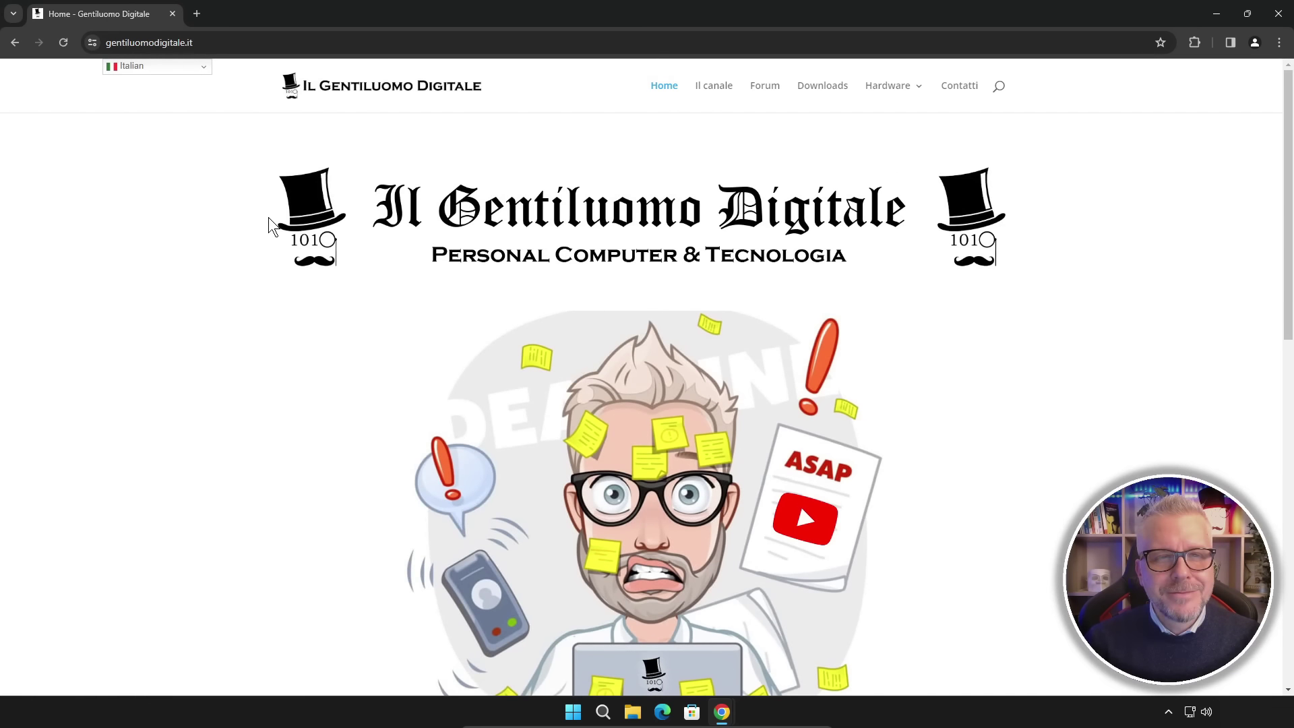
# Download Abilita-Microsoft-Insider.zip from the site's Downloads page and show its contents in File Explorer
pyautogui.click(824, 94)
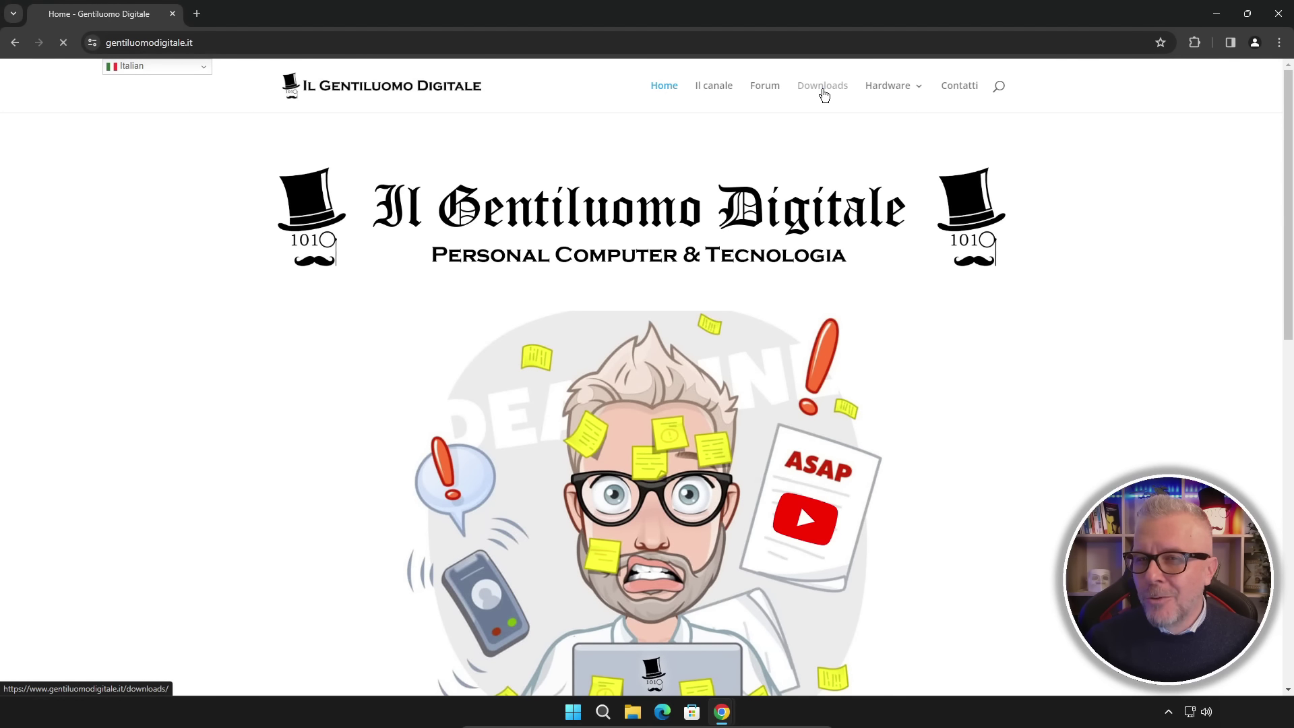
pyautogui.scroll(-10, 817, 100)
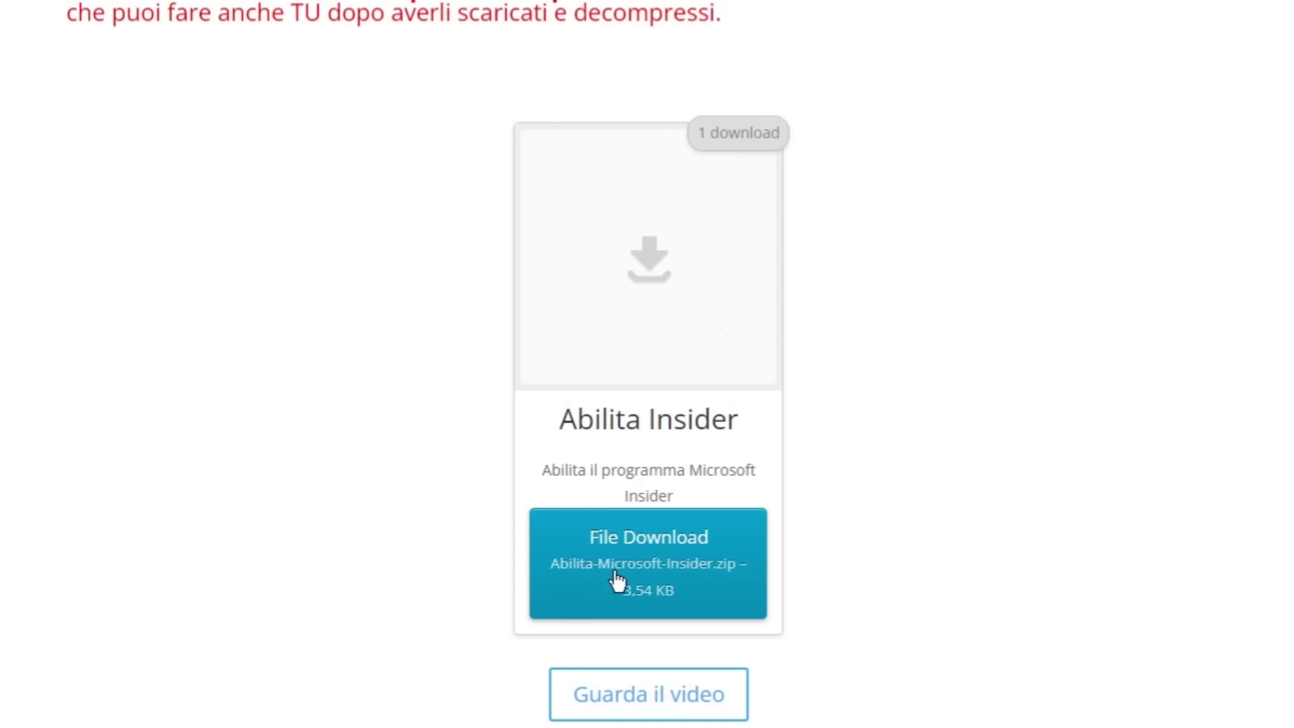
pyautogui.click(651, 563)
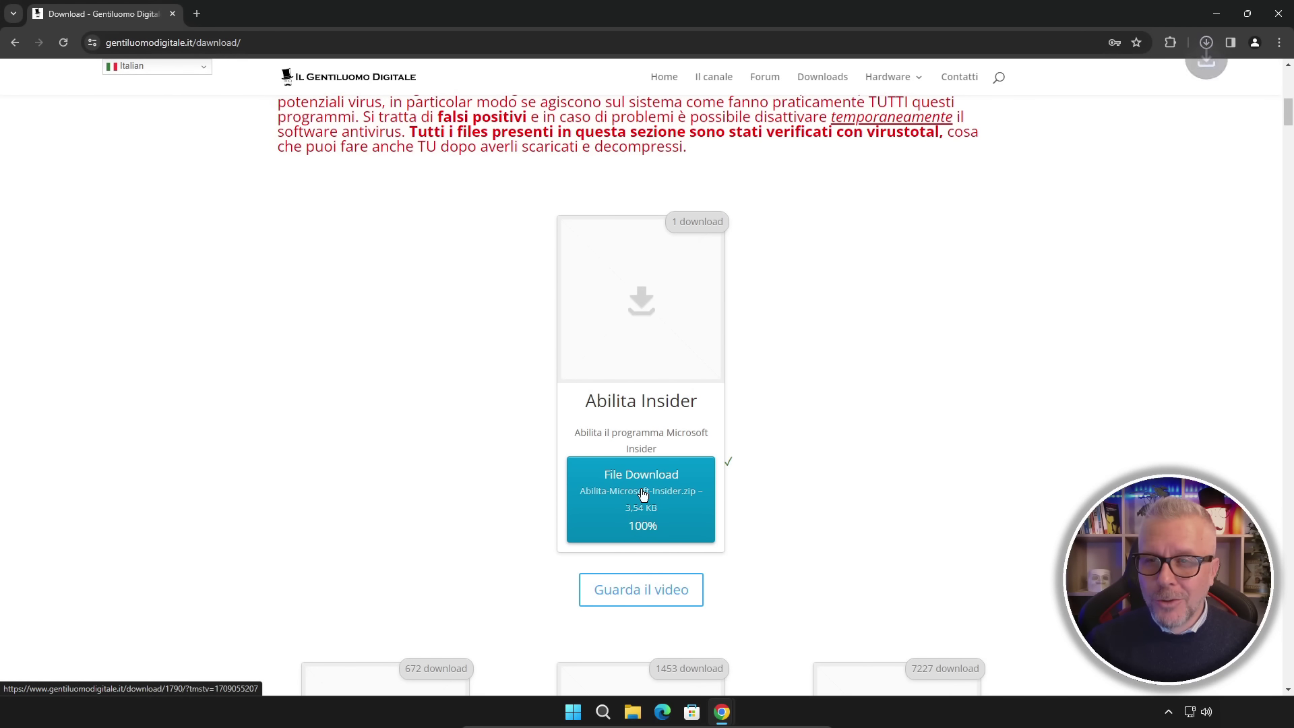
pyautogui.moveTo(1171, 75)
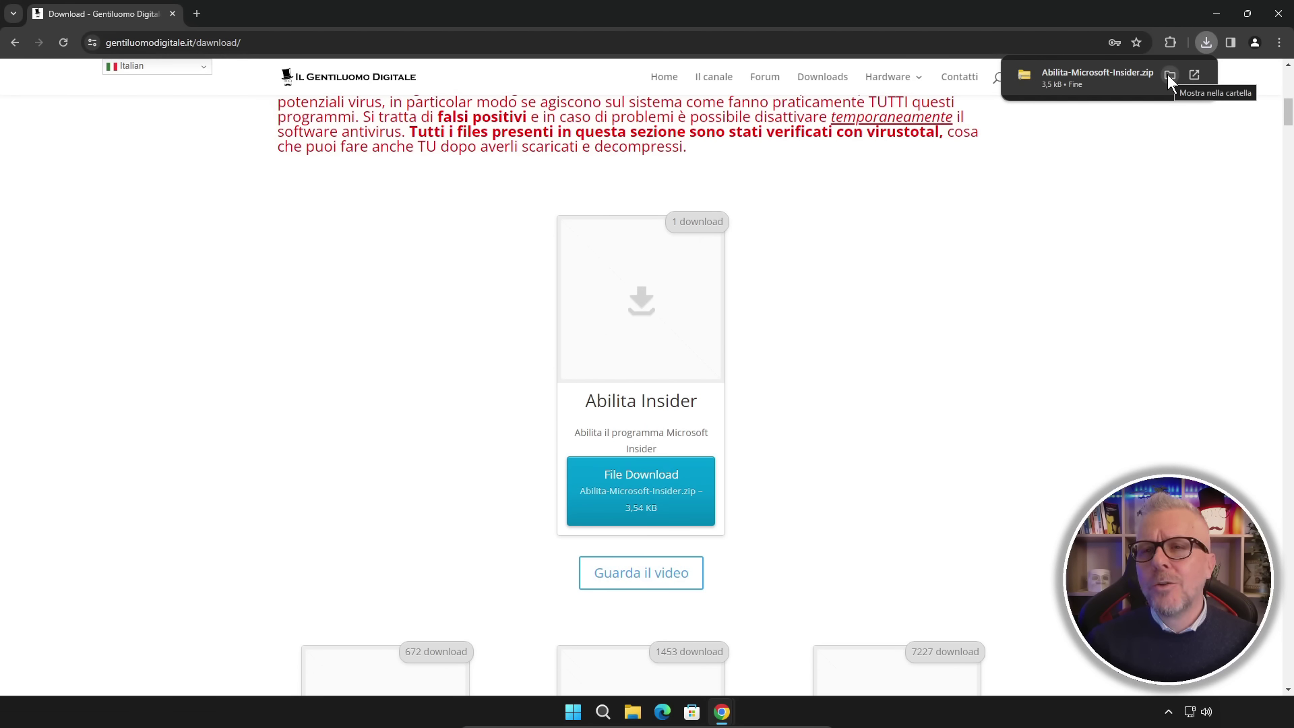
pyautogui.click(1130, 75)
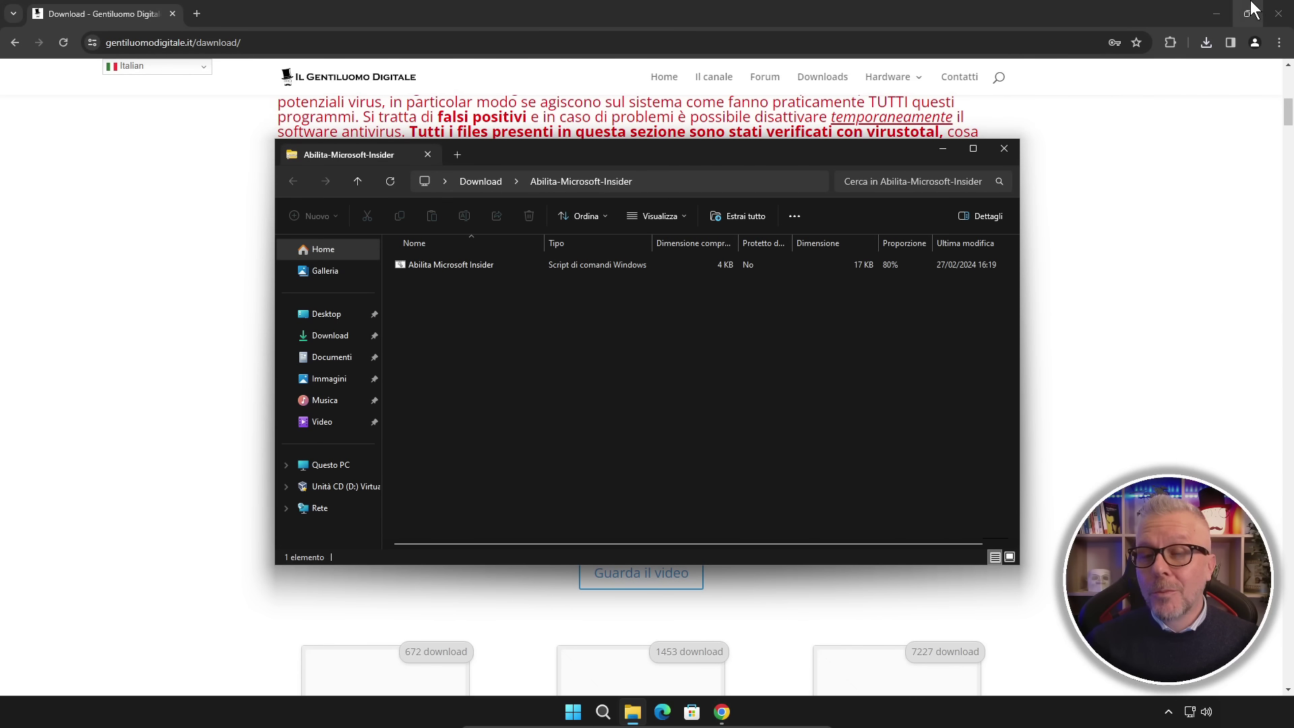
# Close Chrome, copy the Abilita Microsoft Insider script to the desktop, and close Explorer
pyautogui.click(1280, 13)
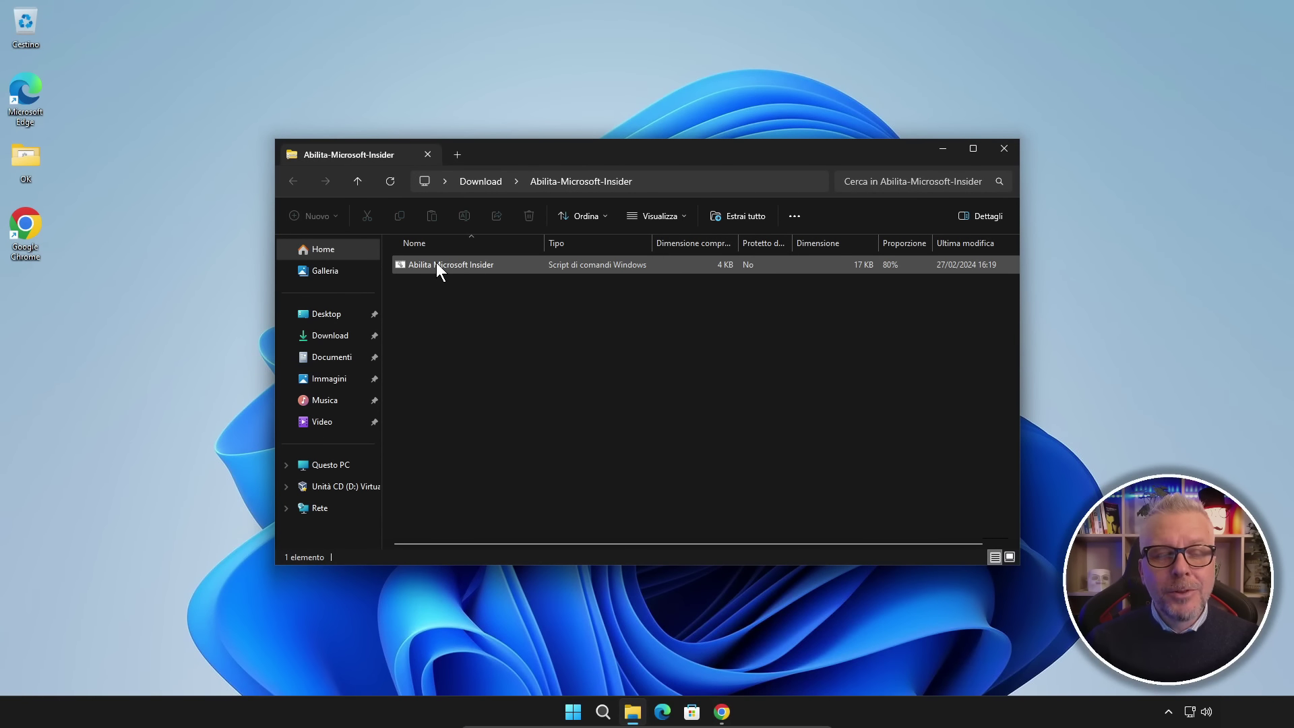
pyautogui.moveTo(435, 262); pyautogui.dragTo(37, 327)
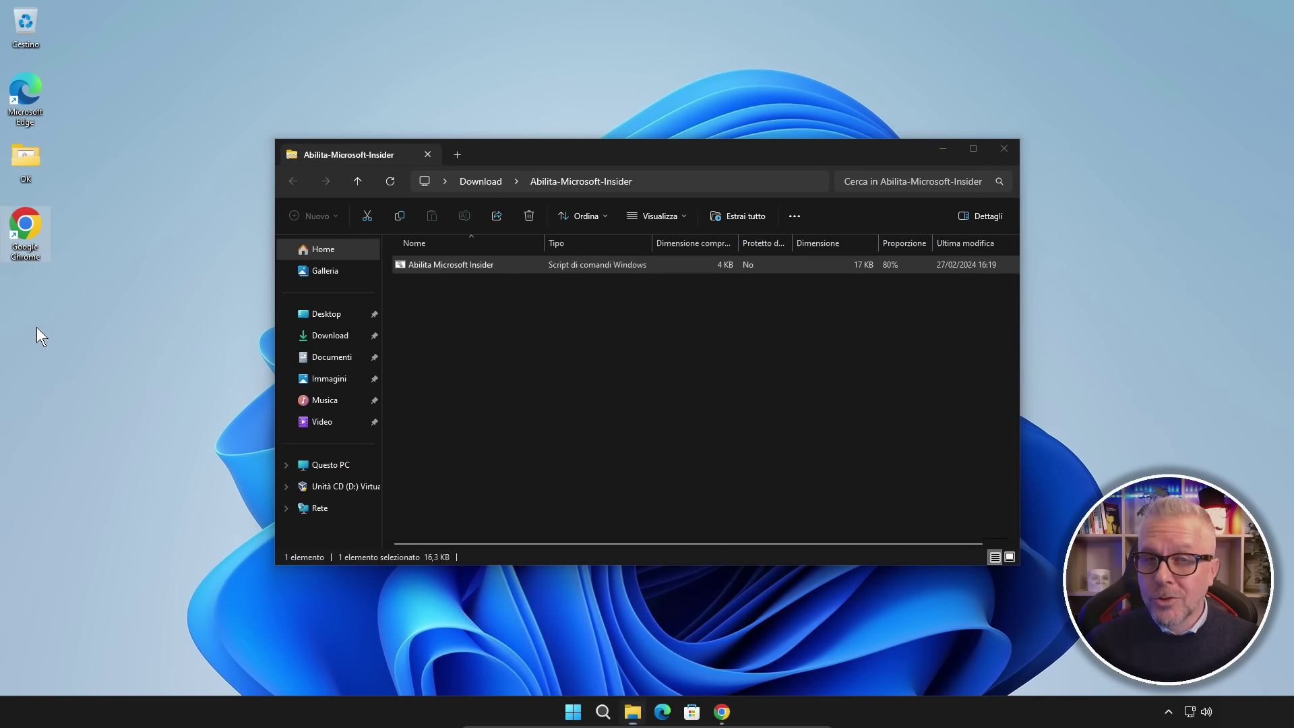
pyautogui.click(1001, 151)
pyautogui.click(1003, 150)
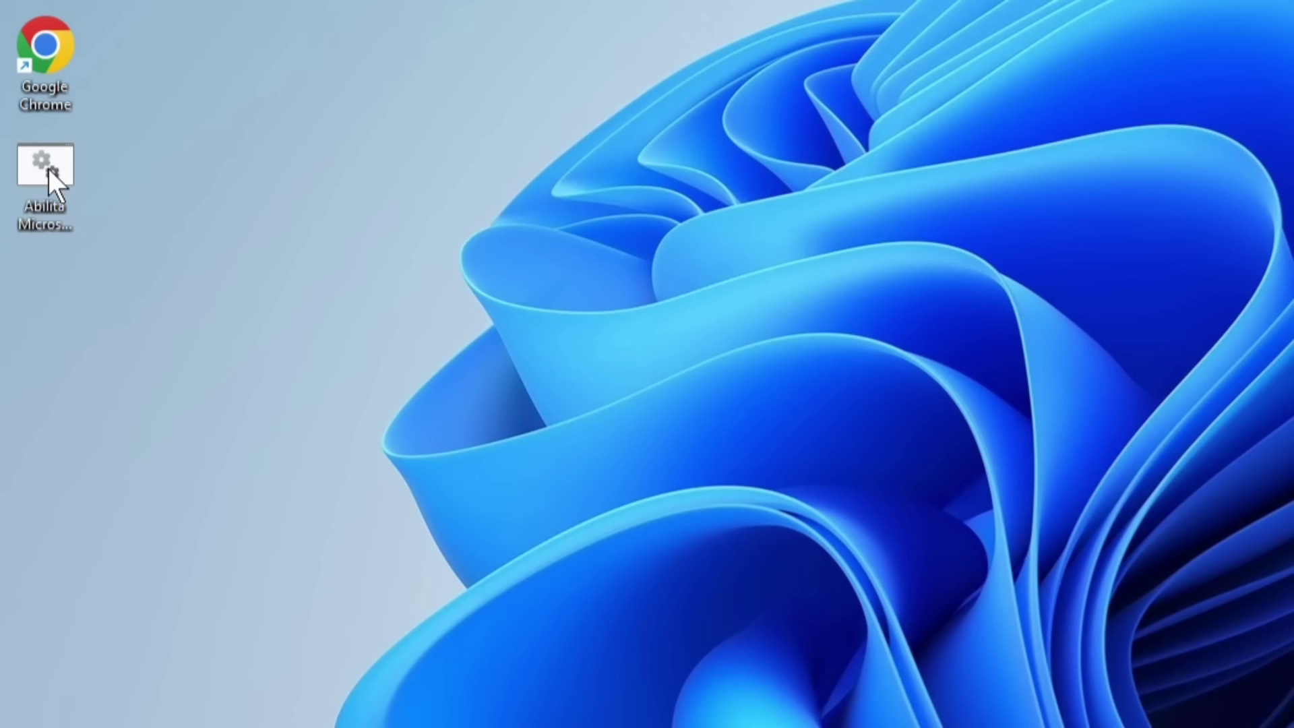
# Run the Abilita Microsoft Insider script as administrator, bypassing SmartScreen and approving the UAC prompt
pyautogui.rightClick(27, 294)
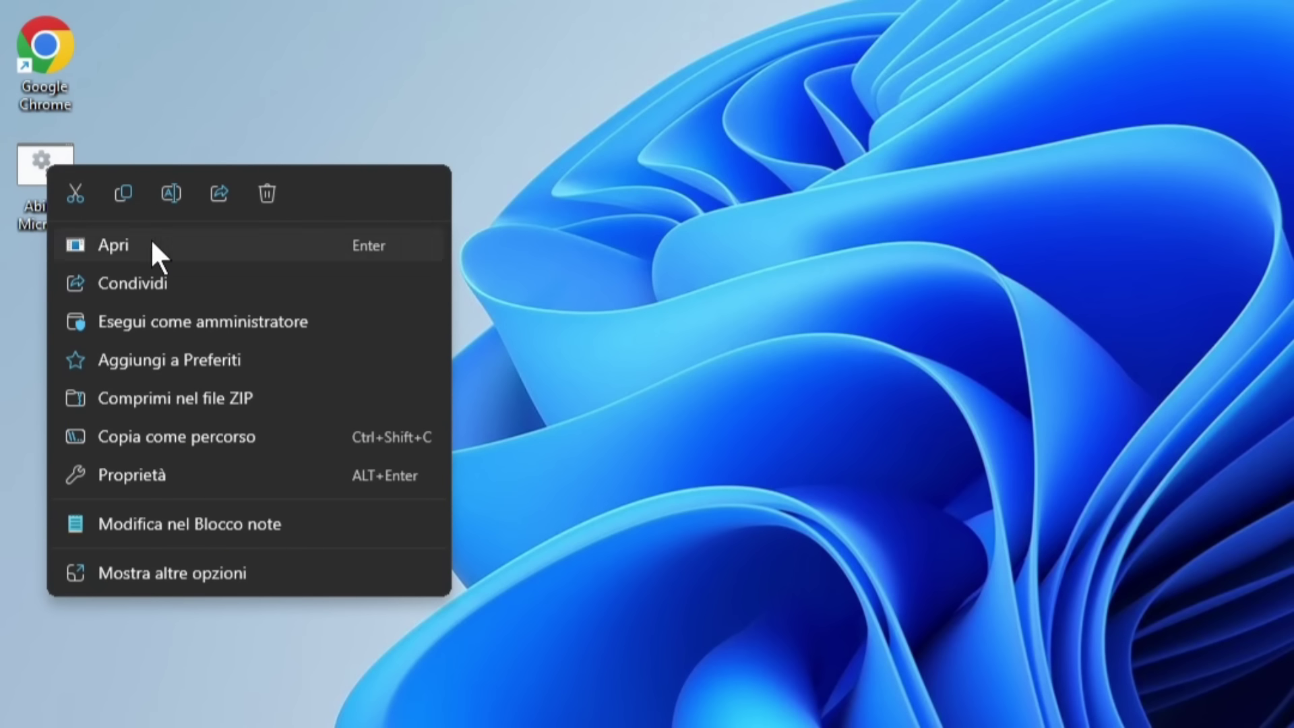
pyautogui.click(172, 321)
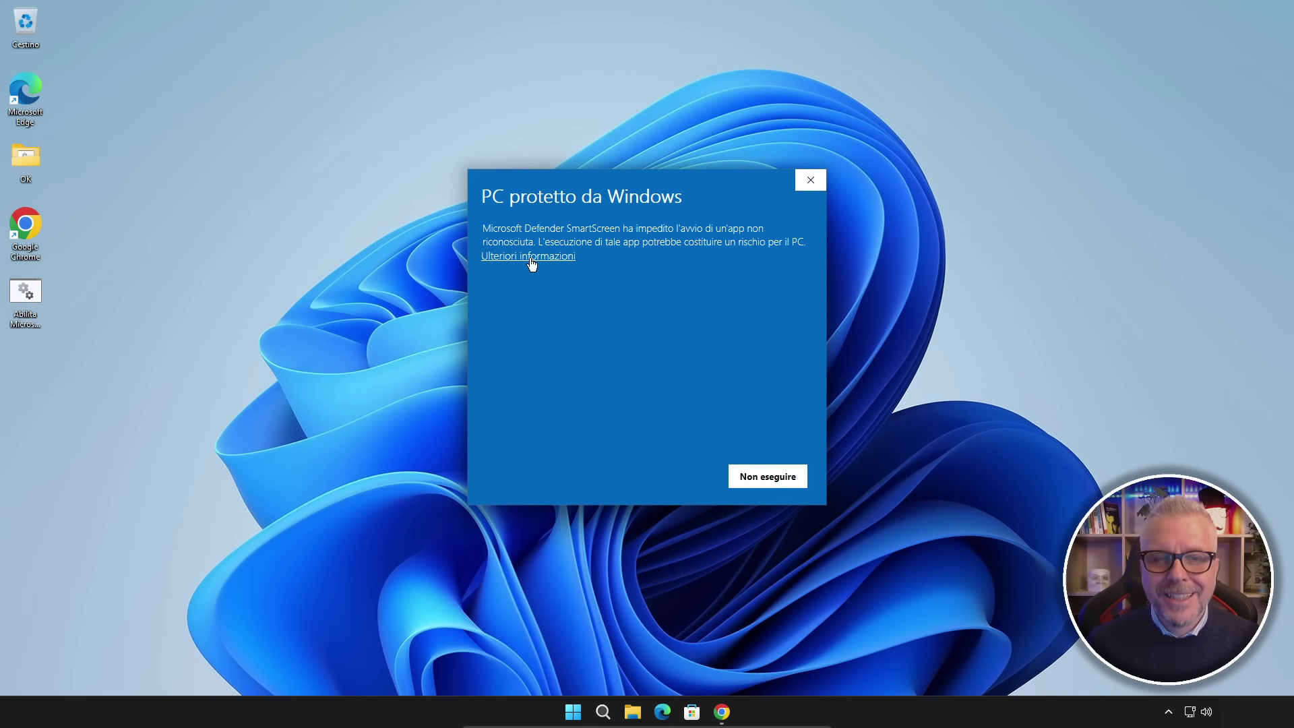
pyautogui.click(532, 260)
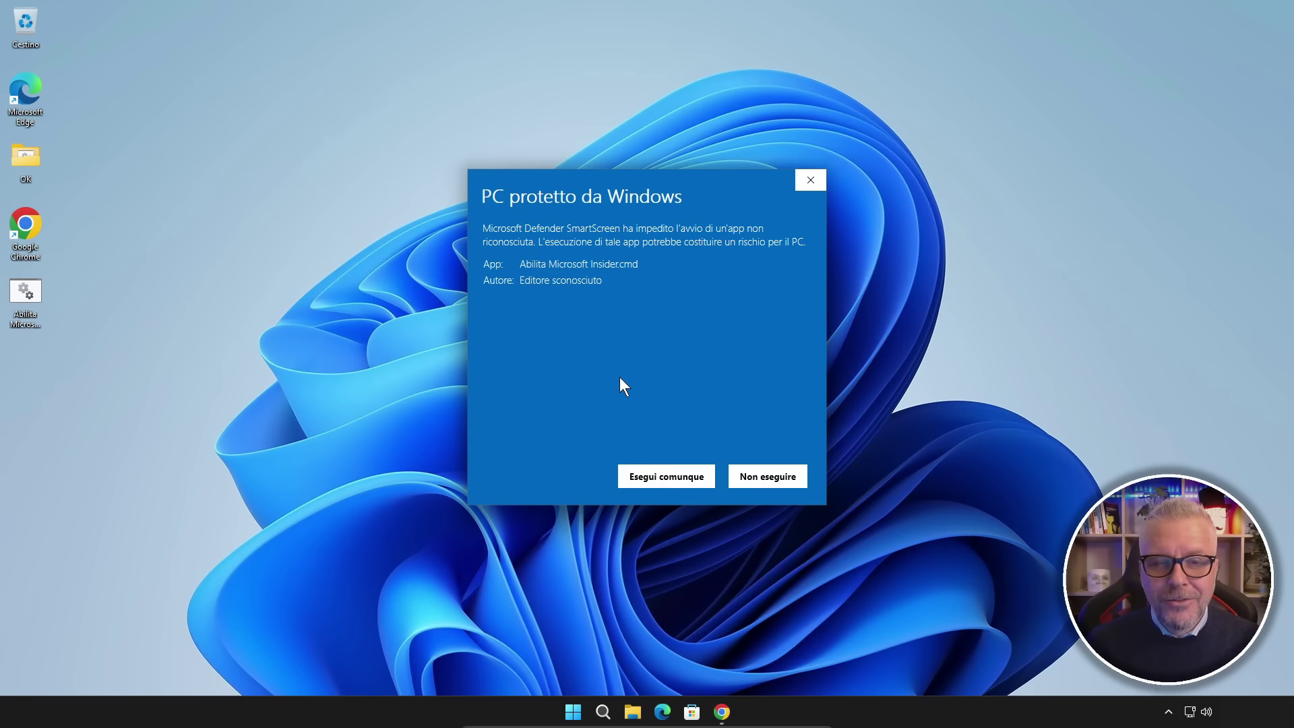
pyautogui.click(666, 483)
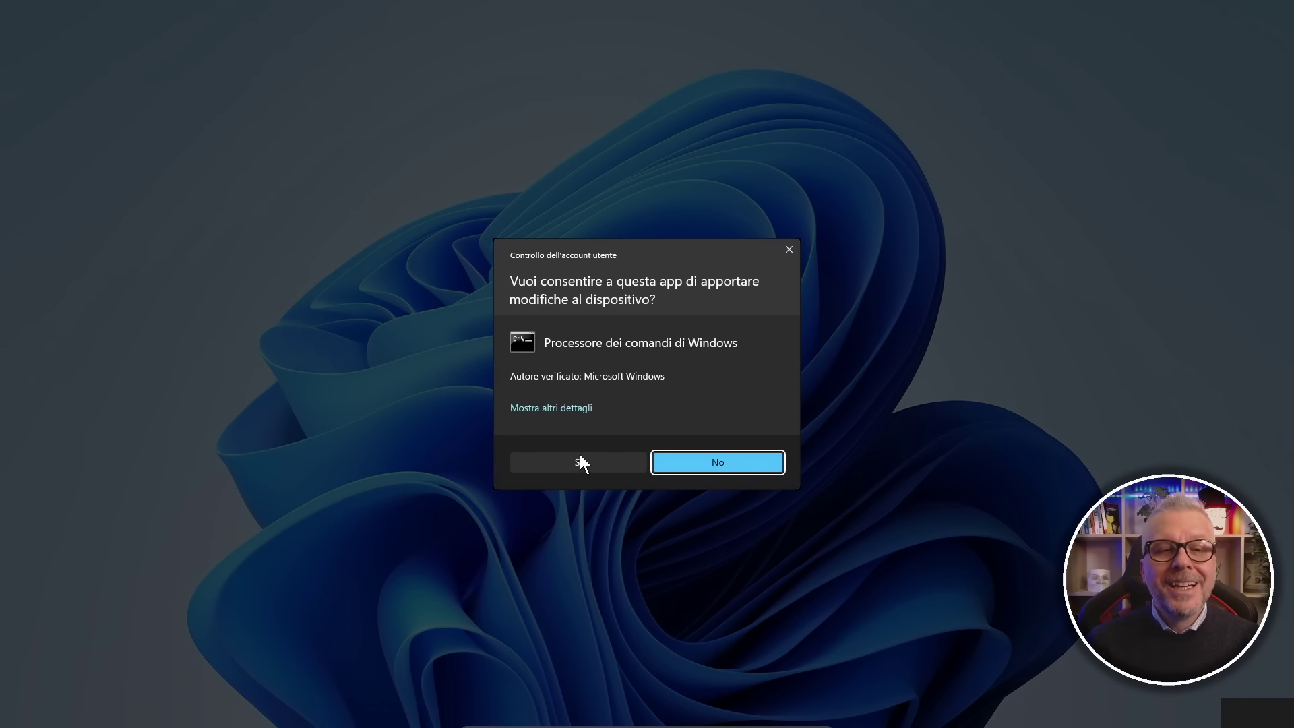
pyautogui.click(581, 462)
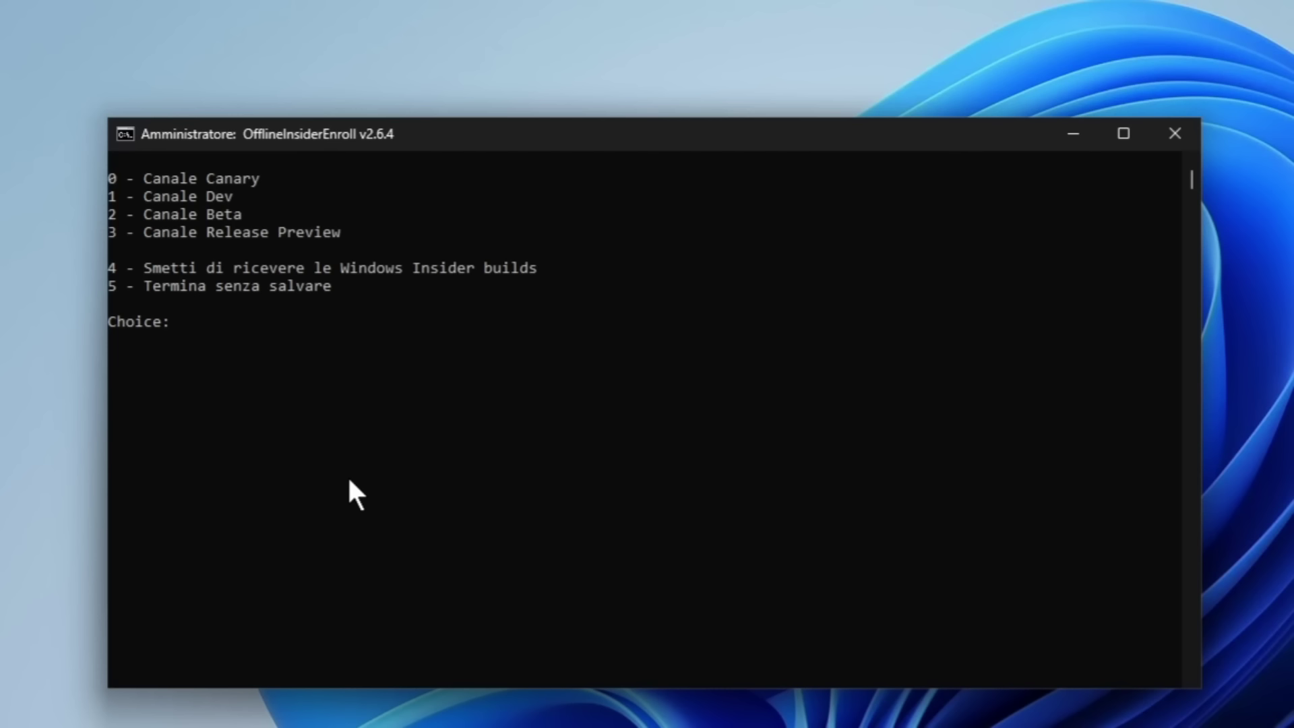
# Choose option 1 for the Dev channel and confirm the reboot with 'y'
pyautogui.write('1')
pyautogui.press('Return')
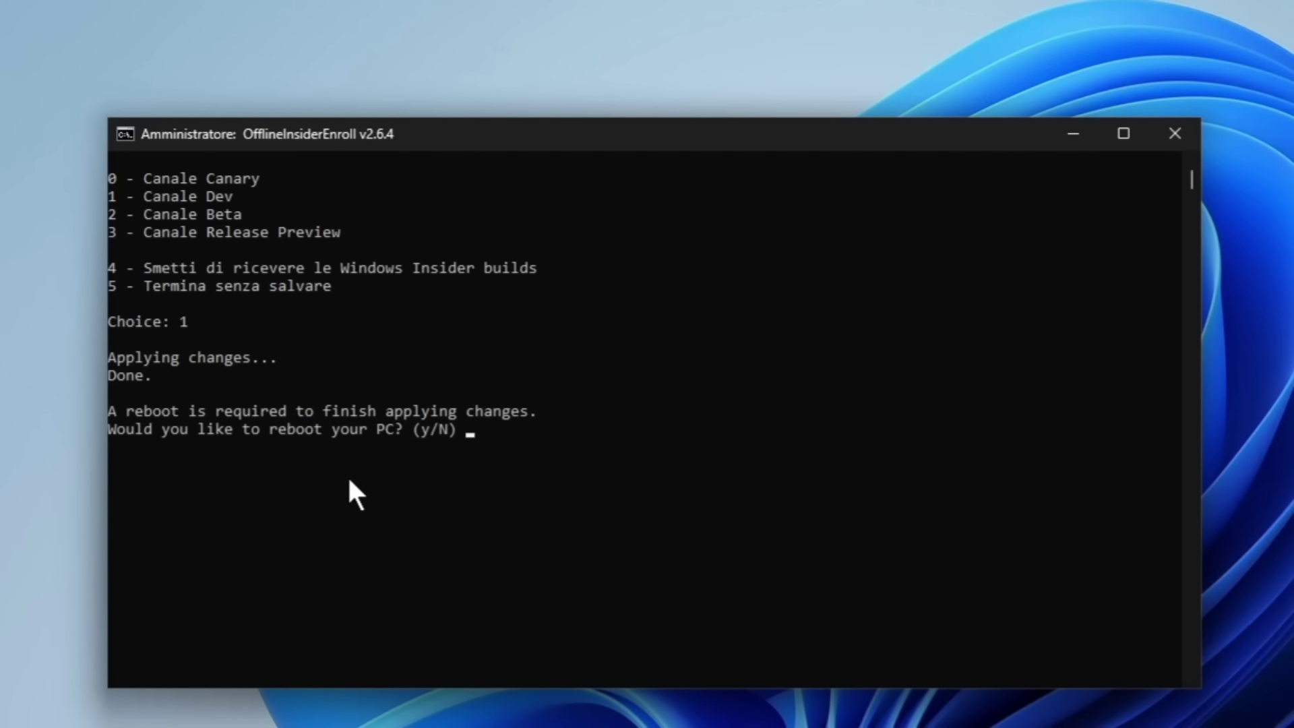
pyautogui.write('y')
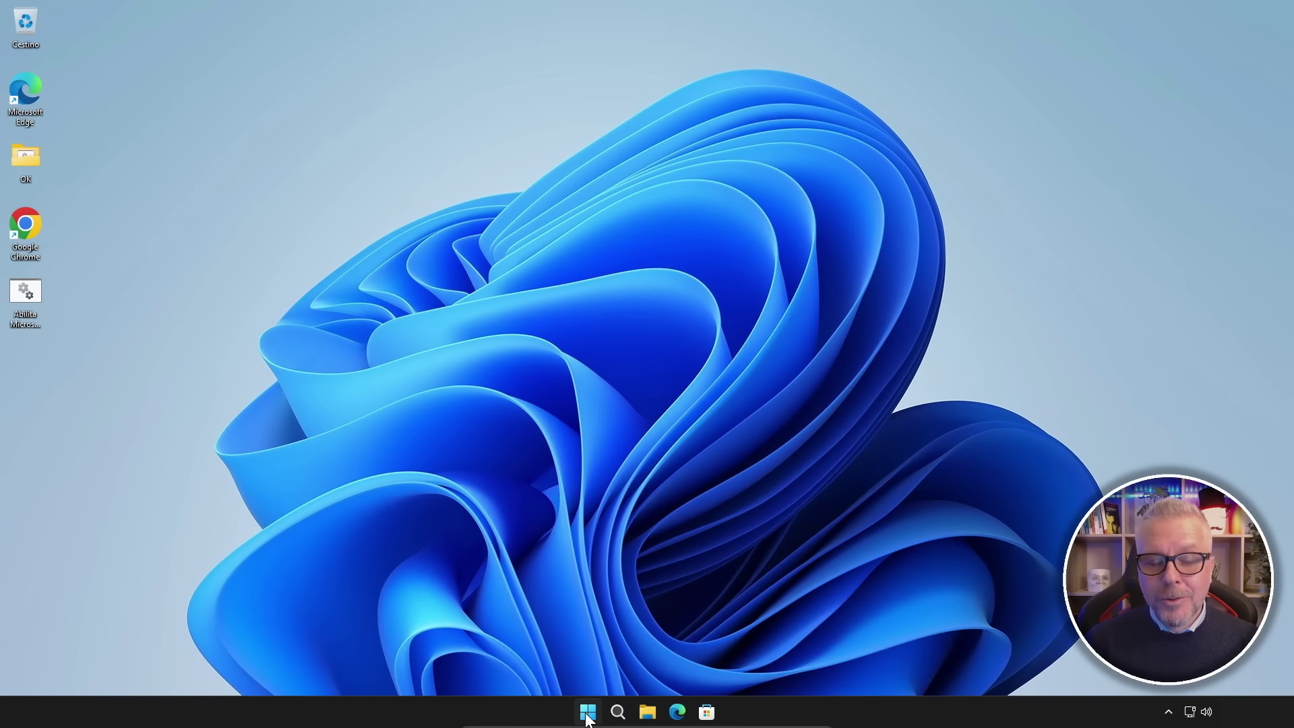
# Open Settings > Windows Update from Start and check for new updates
pyautogui.click(588, 711)
pyautogui.click(808, 330)
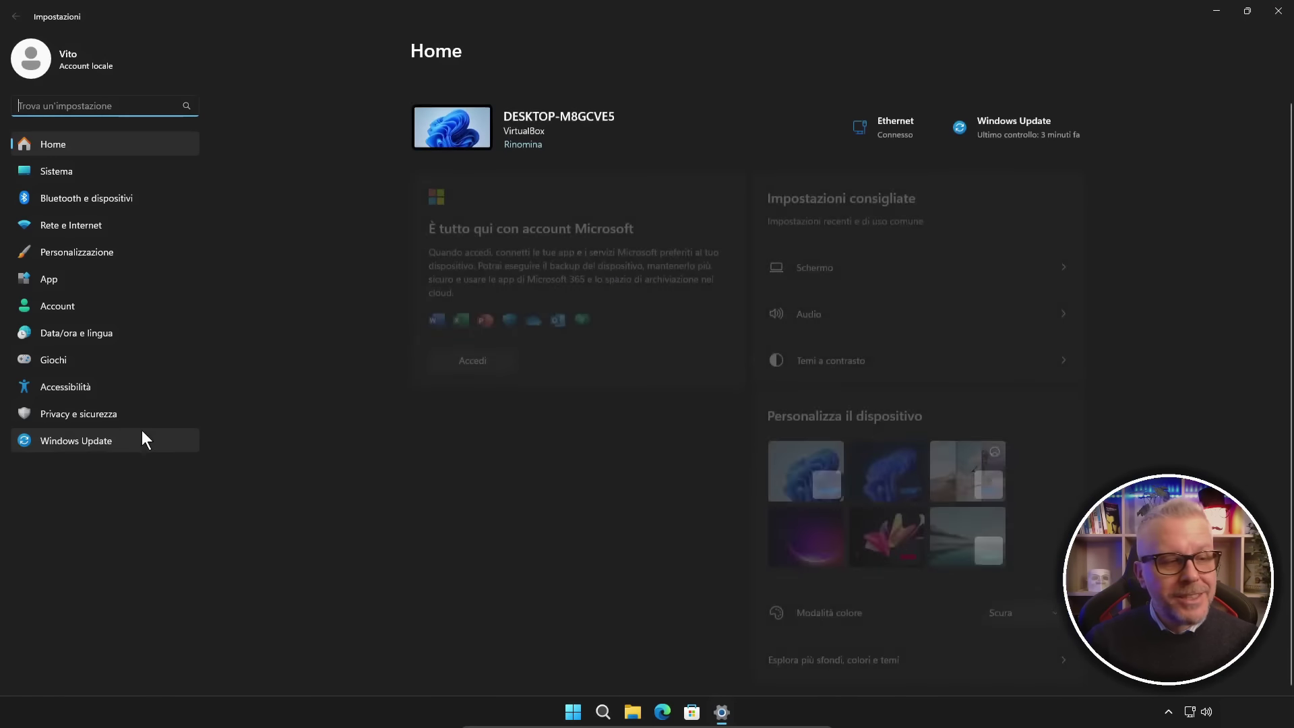
pyautogui.click(90, 439)
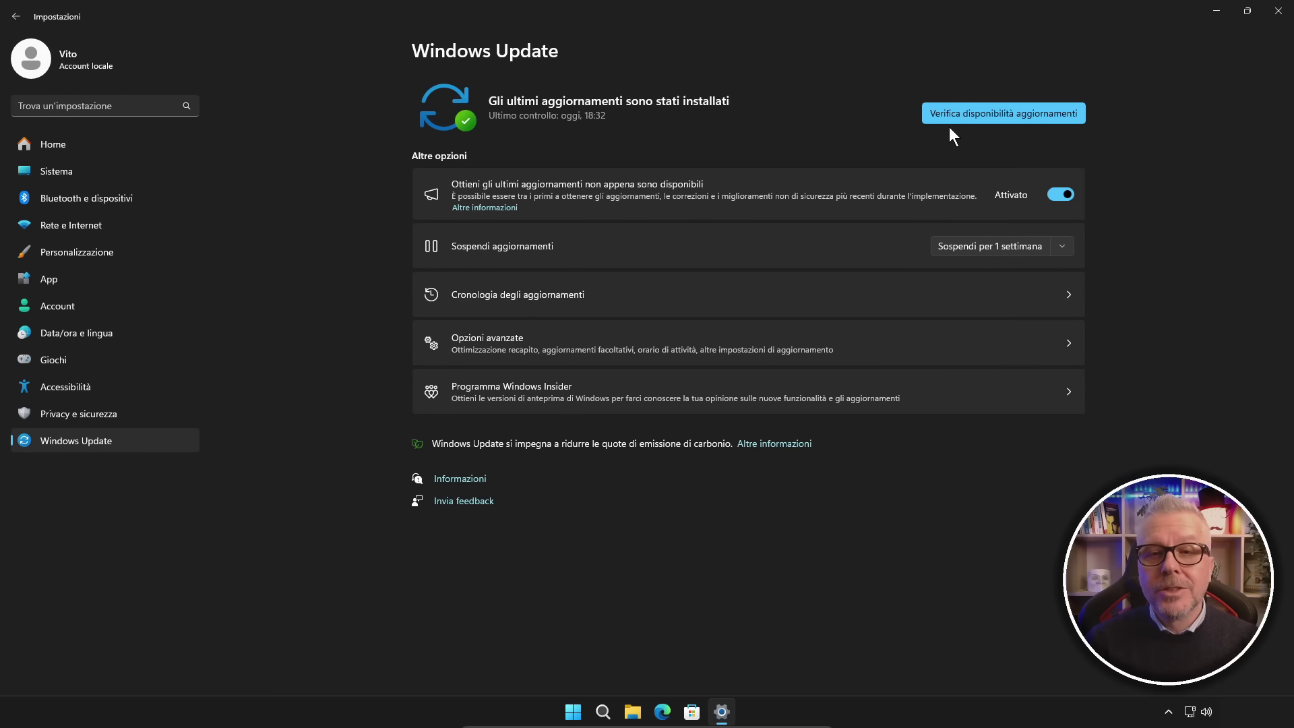
pyautogui.click(965, 116)
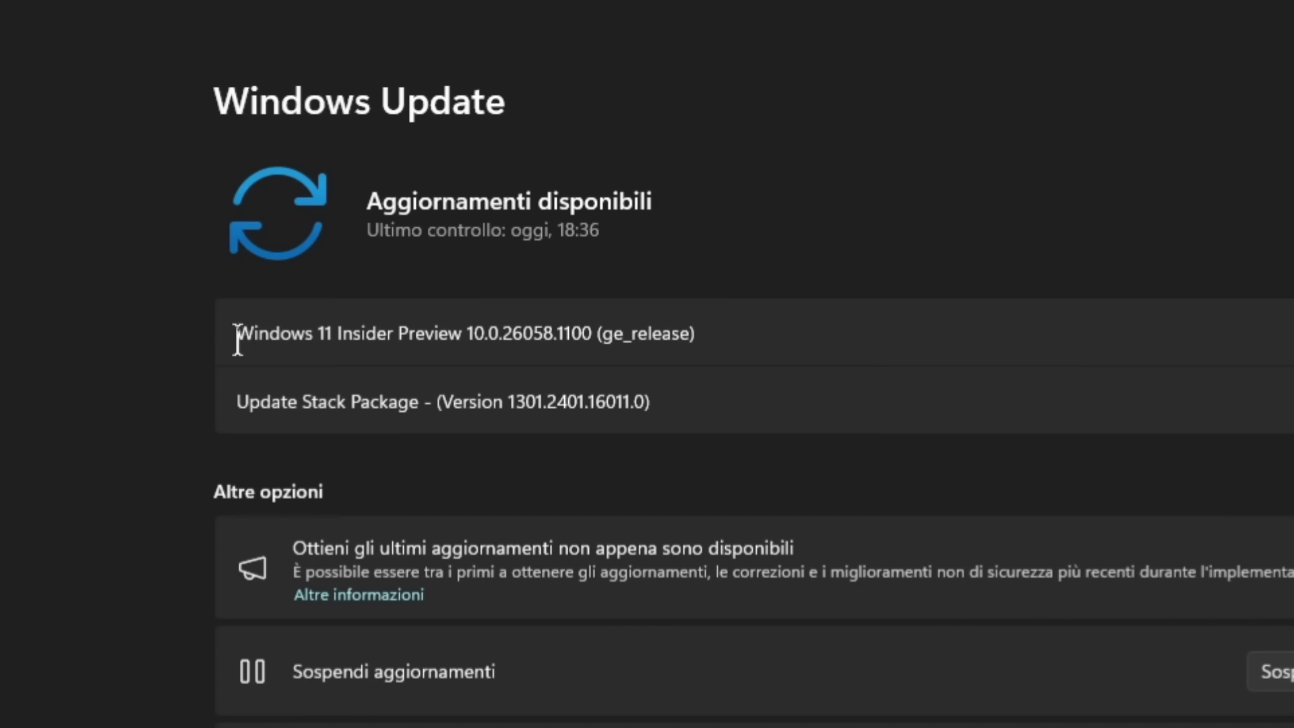
# Highlight the downloading Windows 11 Insider Preview 10.0.26058.1100 entry, then close Settings
pyautogui.moveTo(237, 336); pyautogui.dragTo(460, 352)
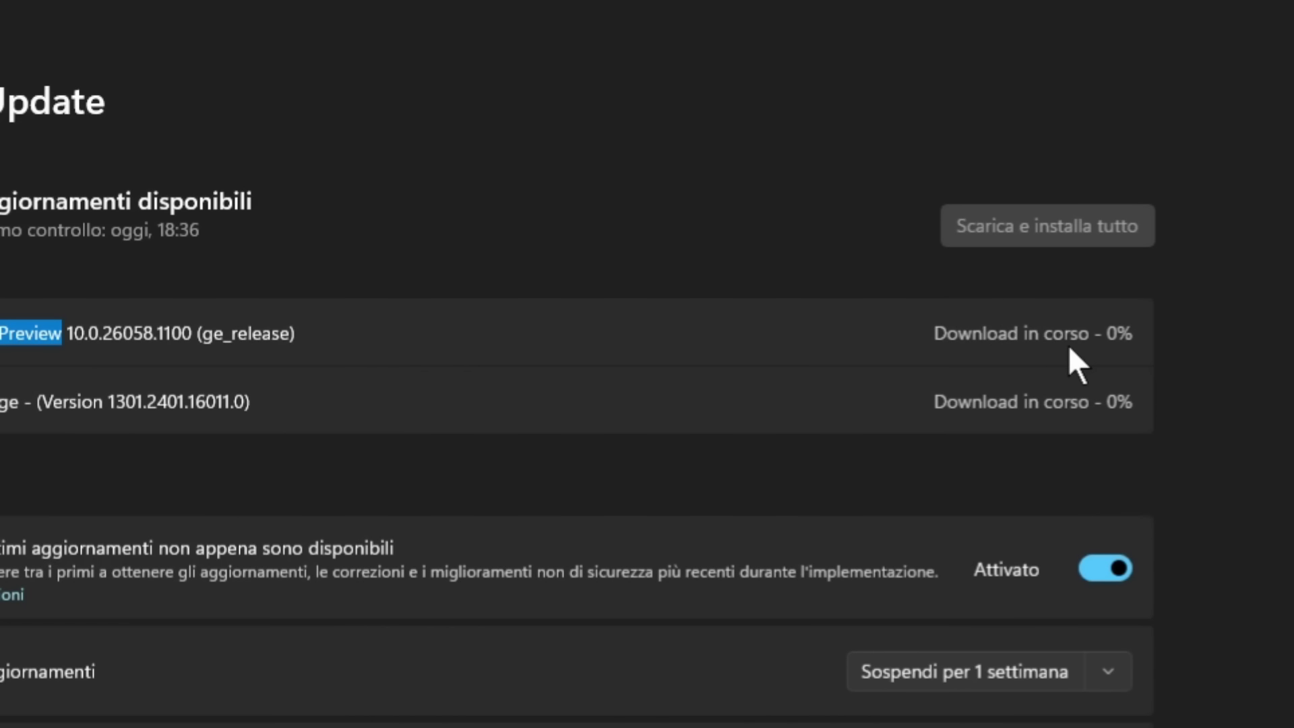
pyautogui.click(1073, 337)
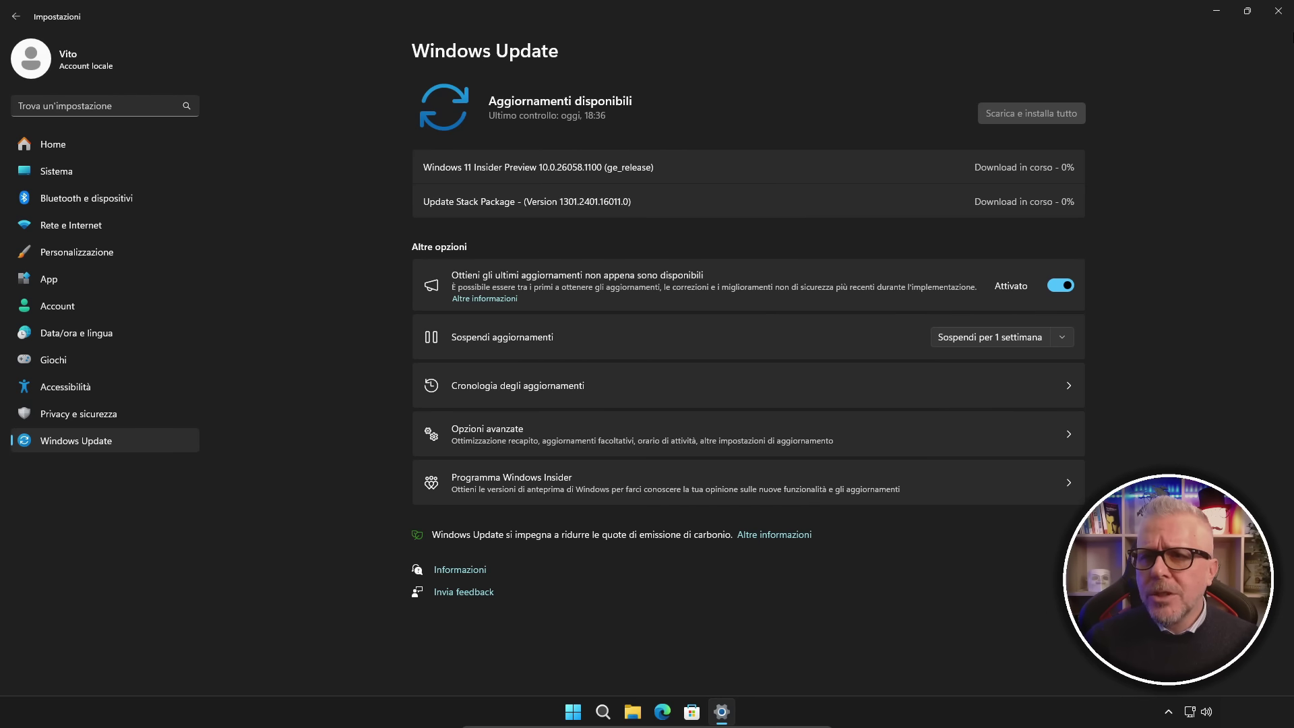
pyautogui.click(1279, 12)
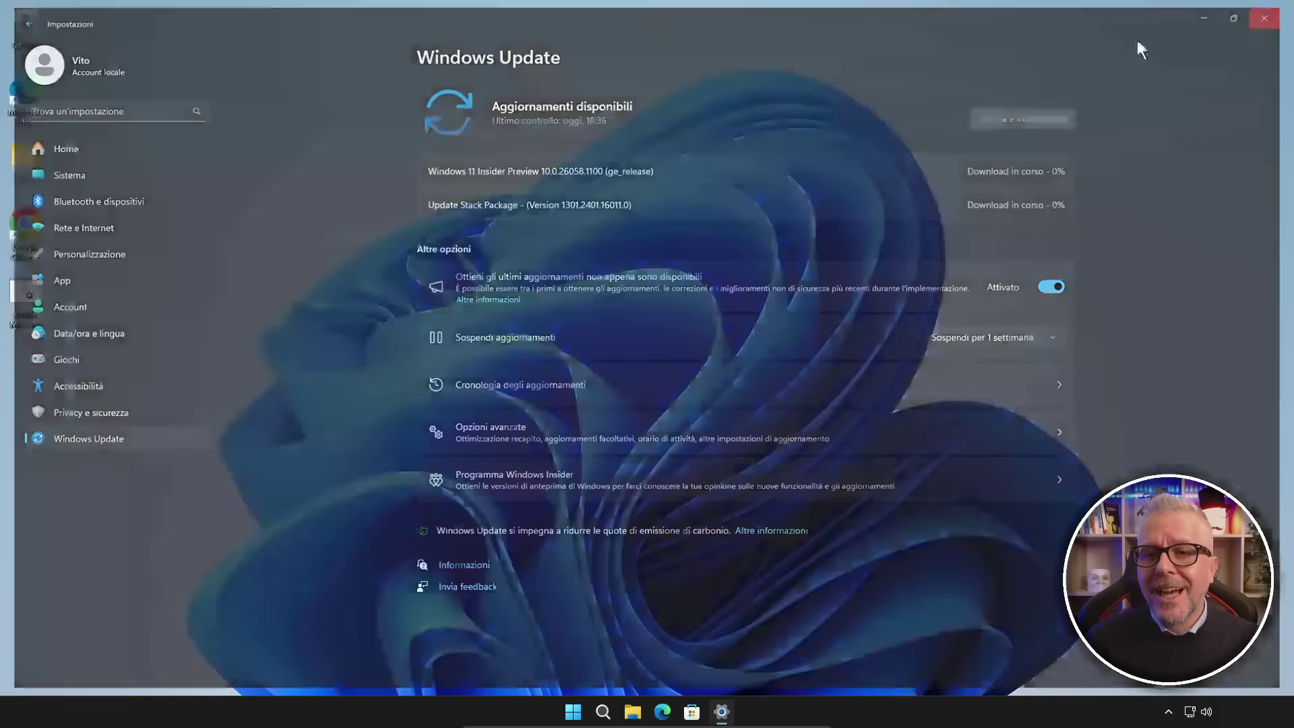
# Run the desktop Abilita Microsoft Insider script as administrator again, approving the UAC prompt
pyautogui.rightClick(26, 305)
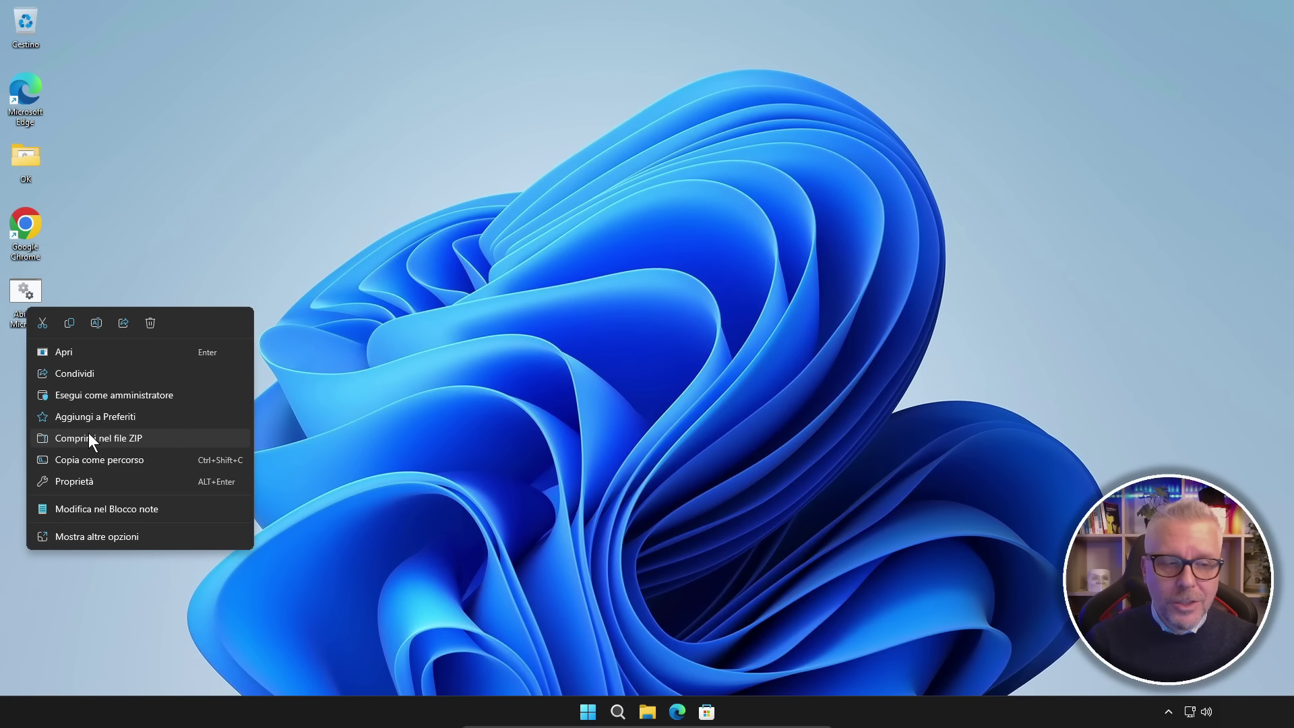
pyautogui.click(127, 394)
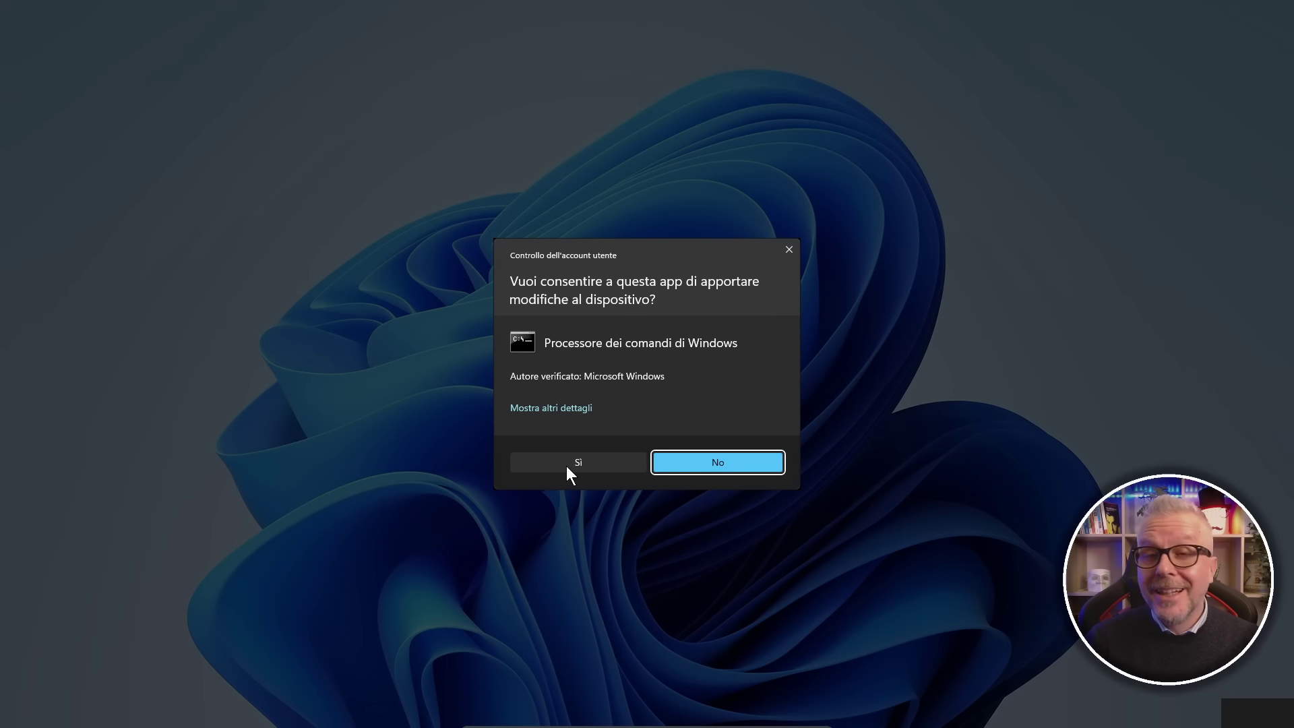
pyautogui.click(567, 466)
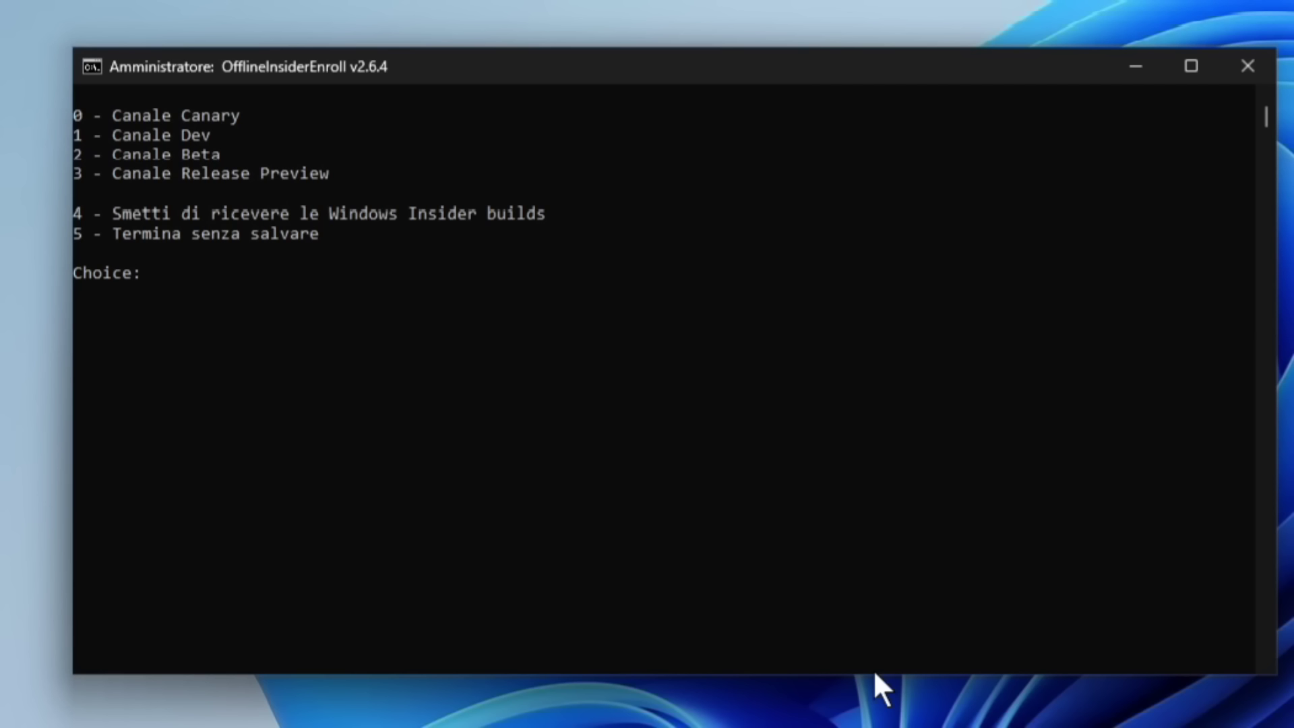
# Choose option 4 to stop receiving Insider builds and decline the reboot prompt
pyautogui.write('4')
pyautogui.press('Return')
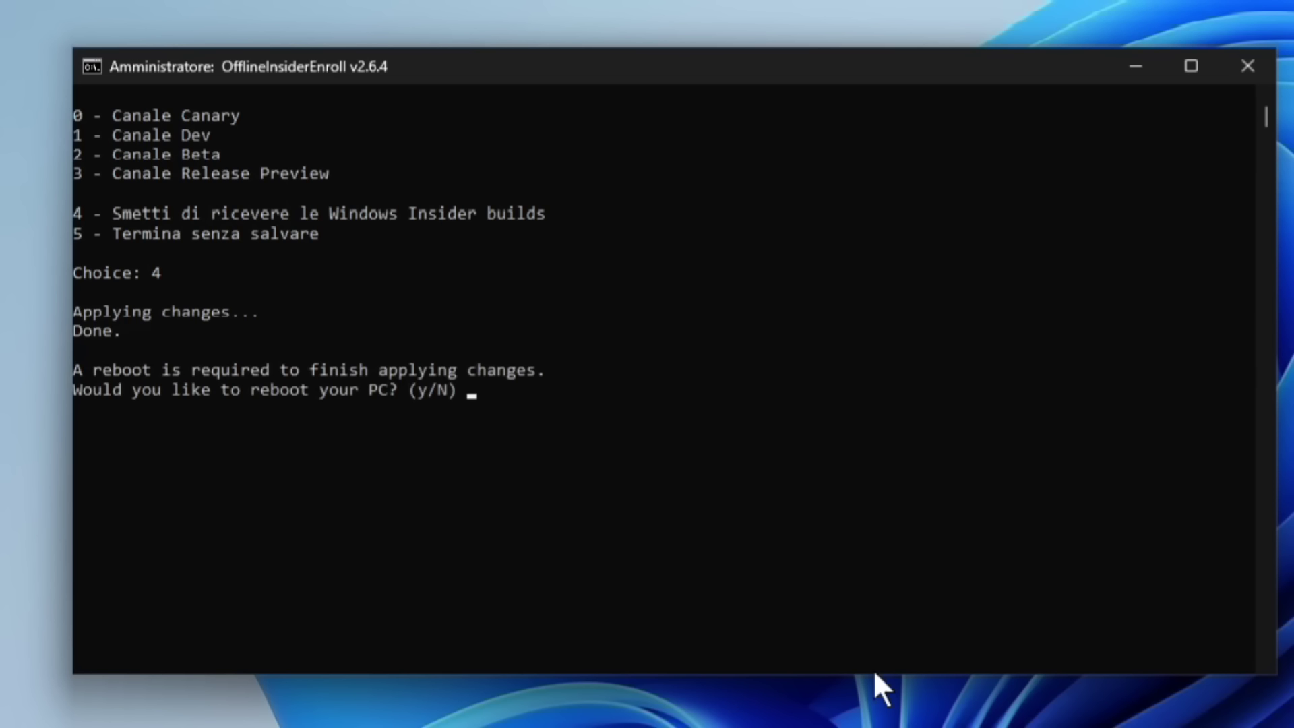
pyautogui.write('y')
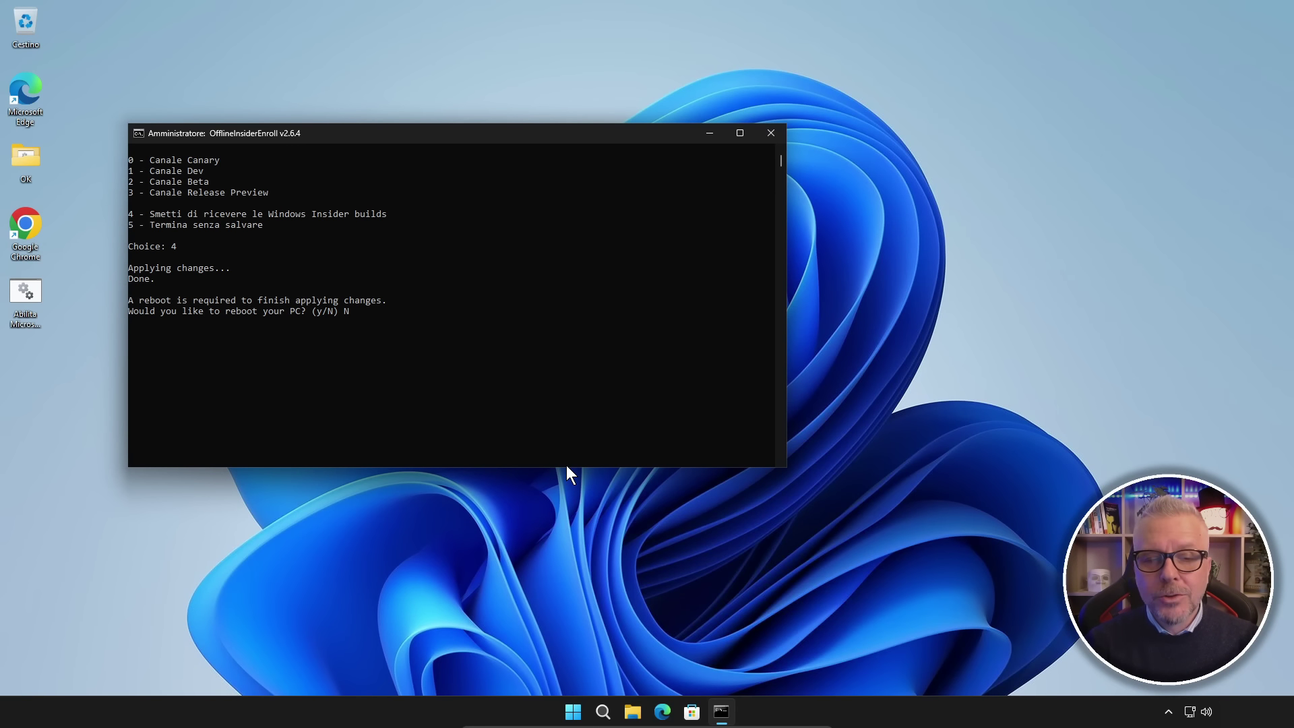
pyautogui.press('Return')
# Open Settings (Impostazioni) from the Start menu and go to the Windows Update page
pyautogui.click(579, 720)
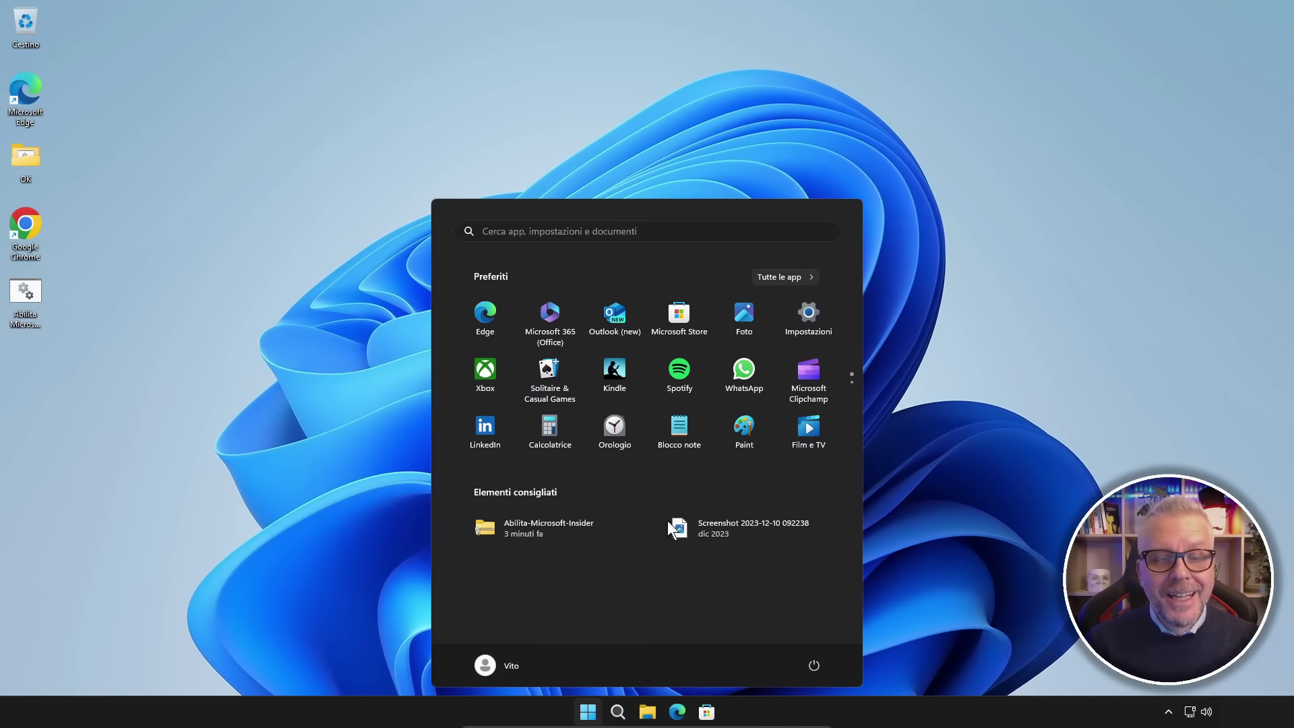
pyautogui.click(812, 313)
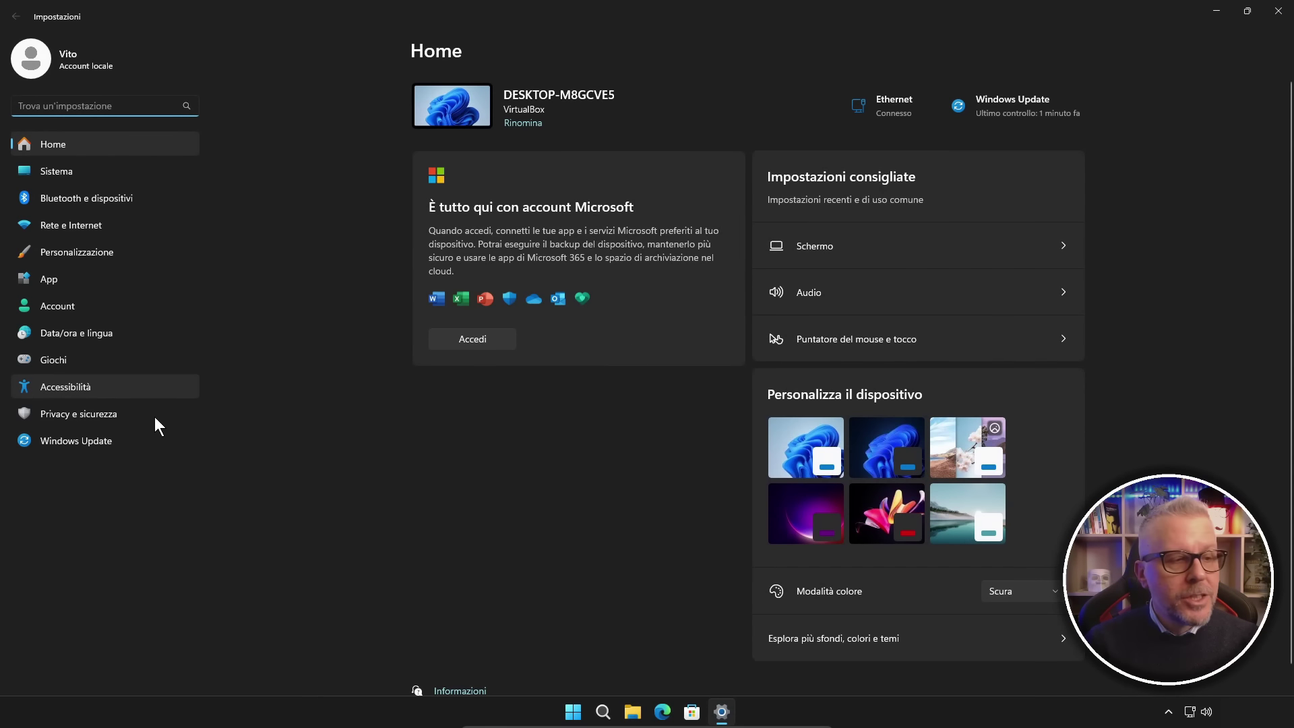
pyautogui.click(102, 441)
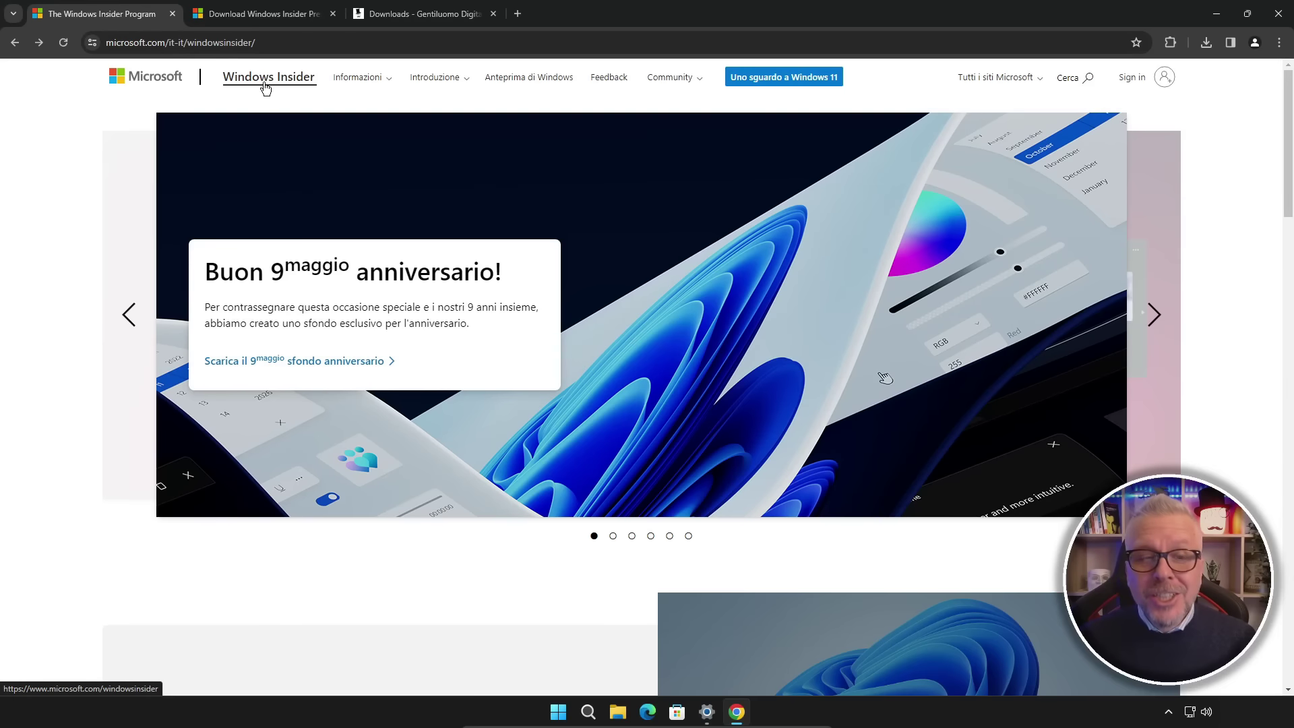
# Click Registrati, then Accedi ora, to reach the Microsoft sign-in e-mail field
pyautogui.scroll(-3, 542, 202)
pyautogui.scroll(-3, 259, 111)
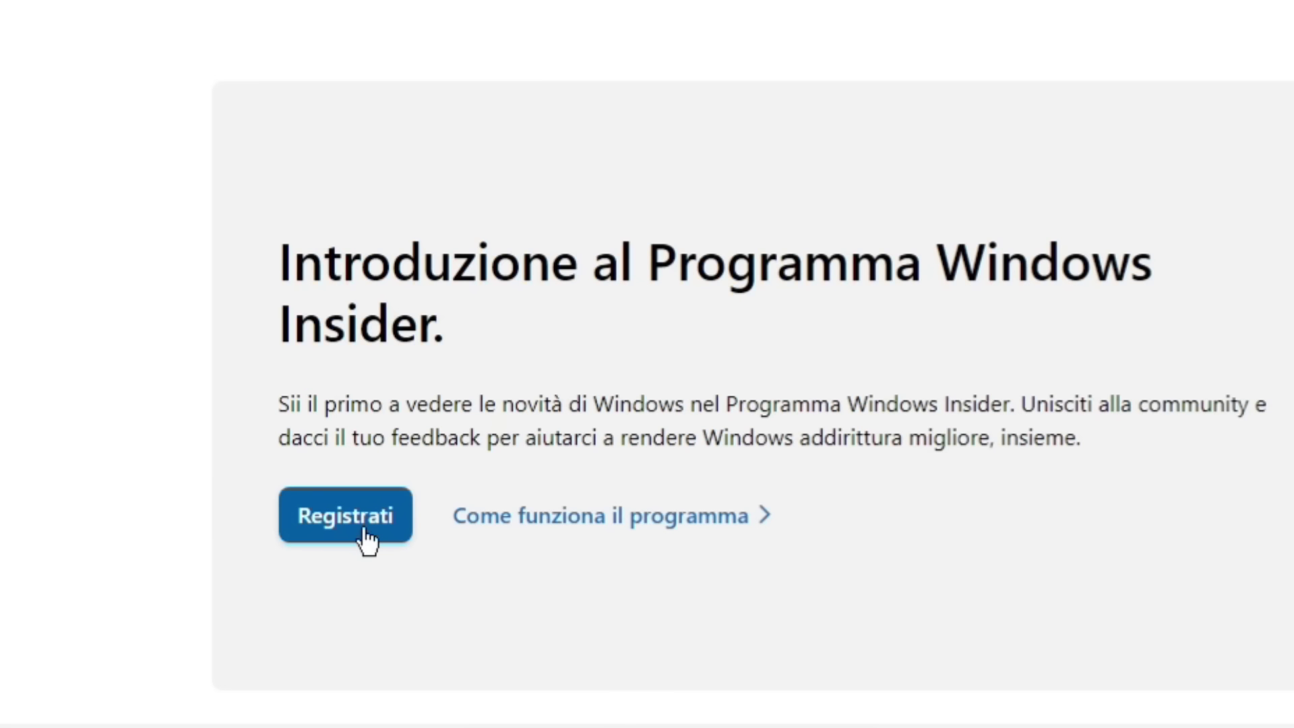
pyautogui.click(366, 532)
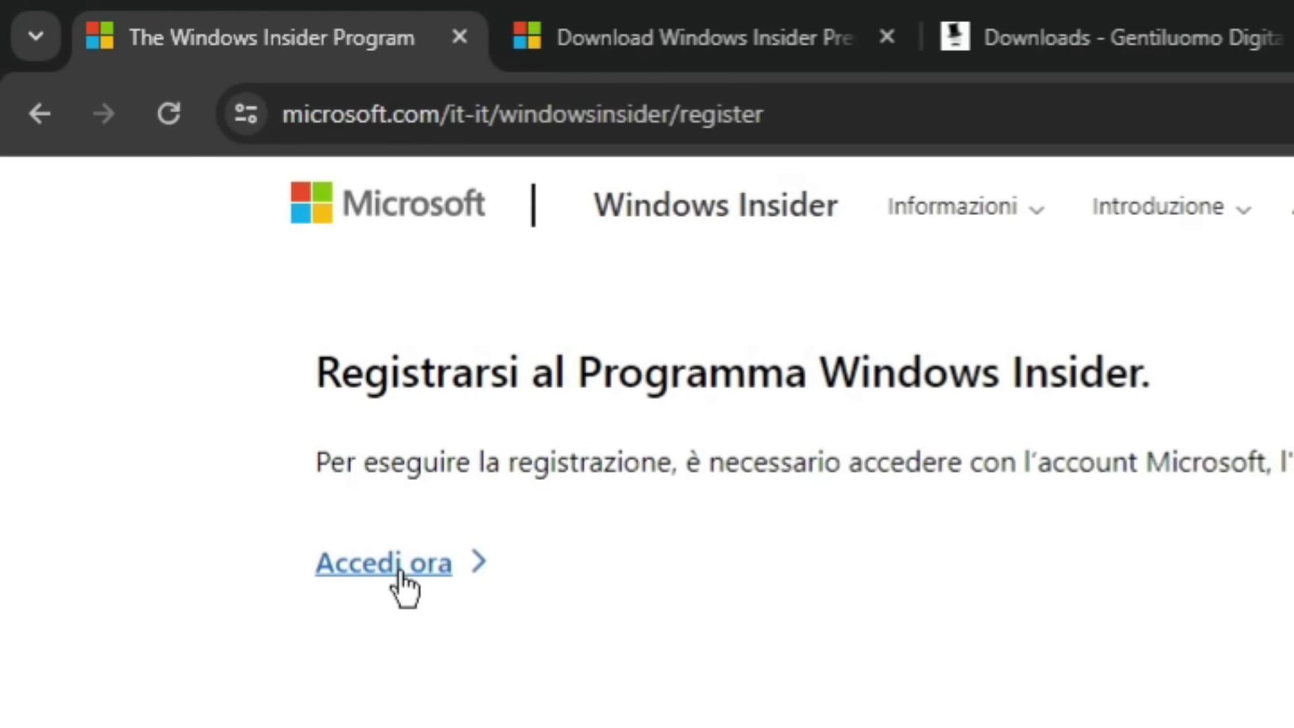
pyautogui.click(400, 571)
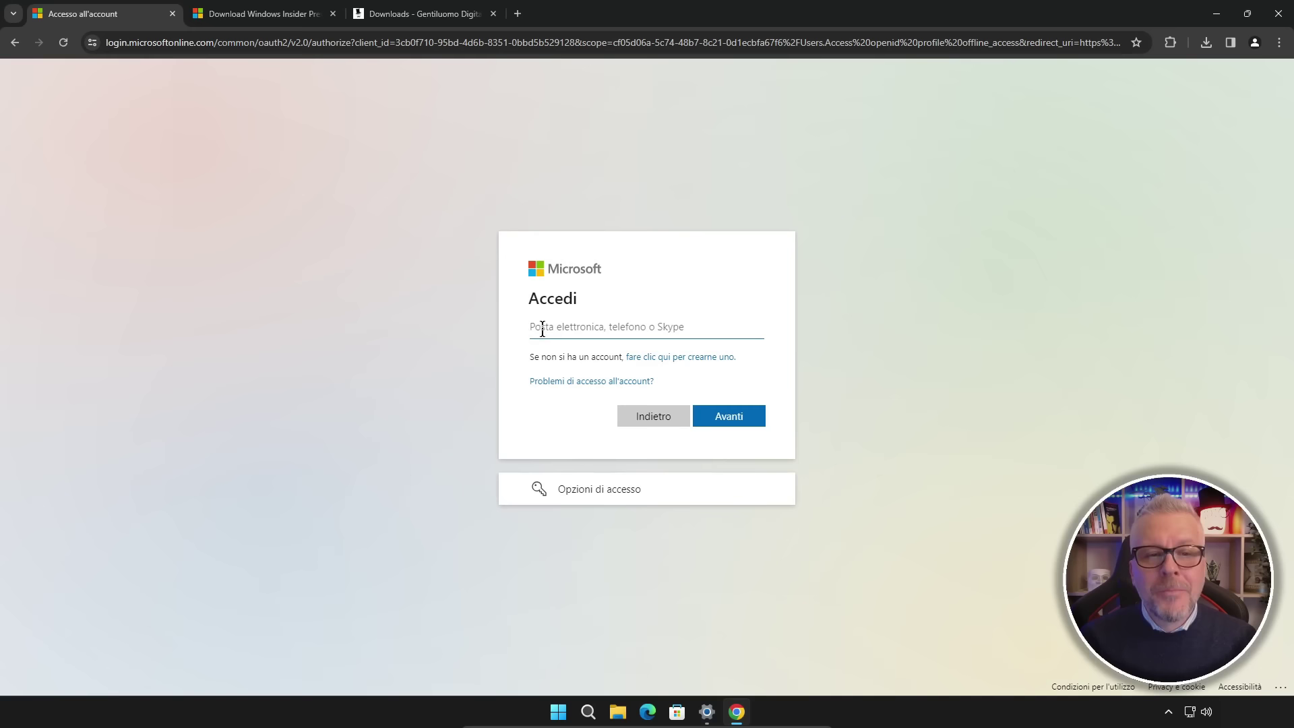
pyautogui.click(543, 330)
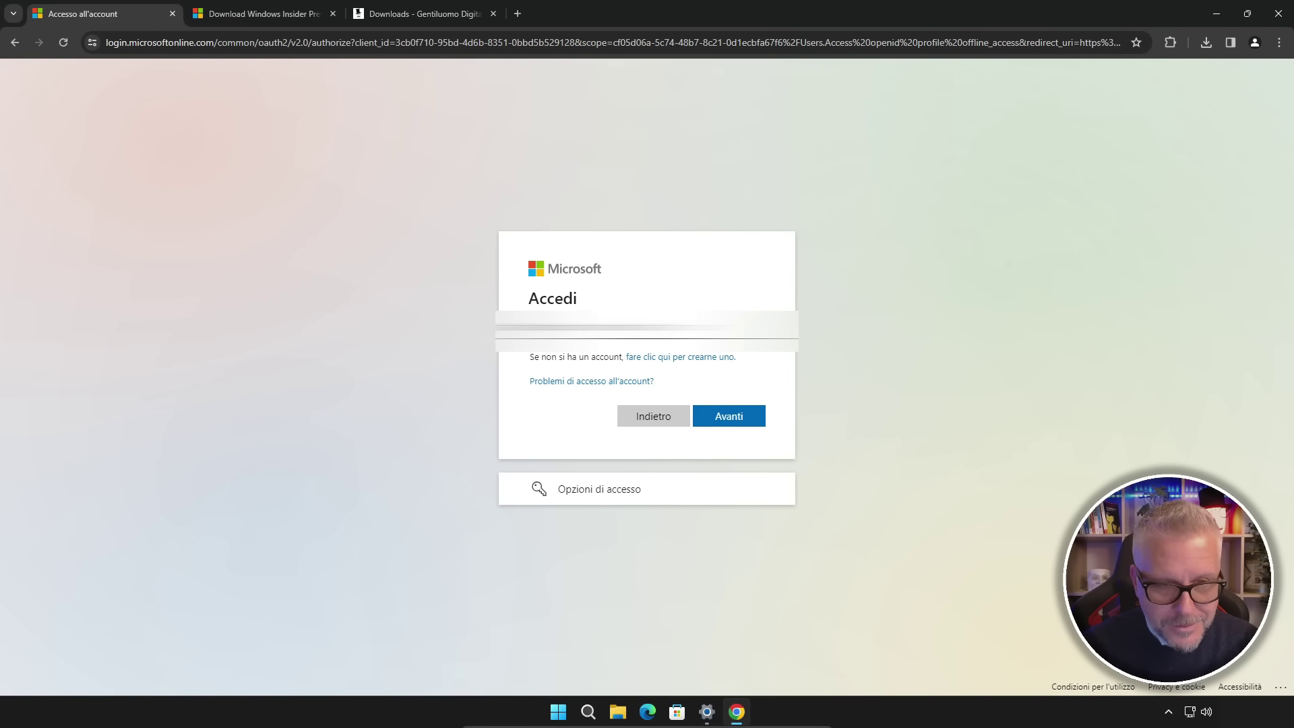
# Sign in with the account password, verify with the e-mailed code, and choose to stay signed in
pyautogui.click(743, 418)
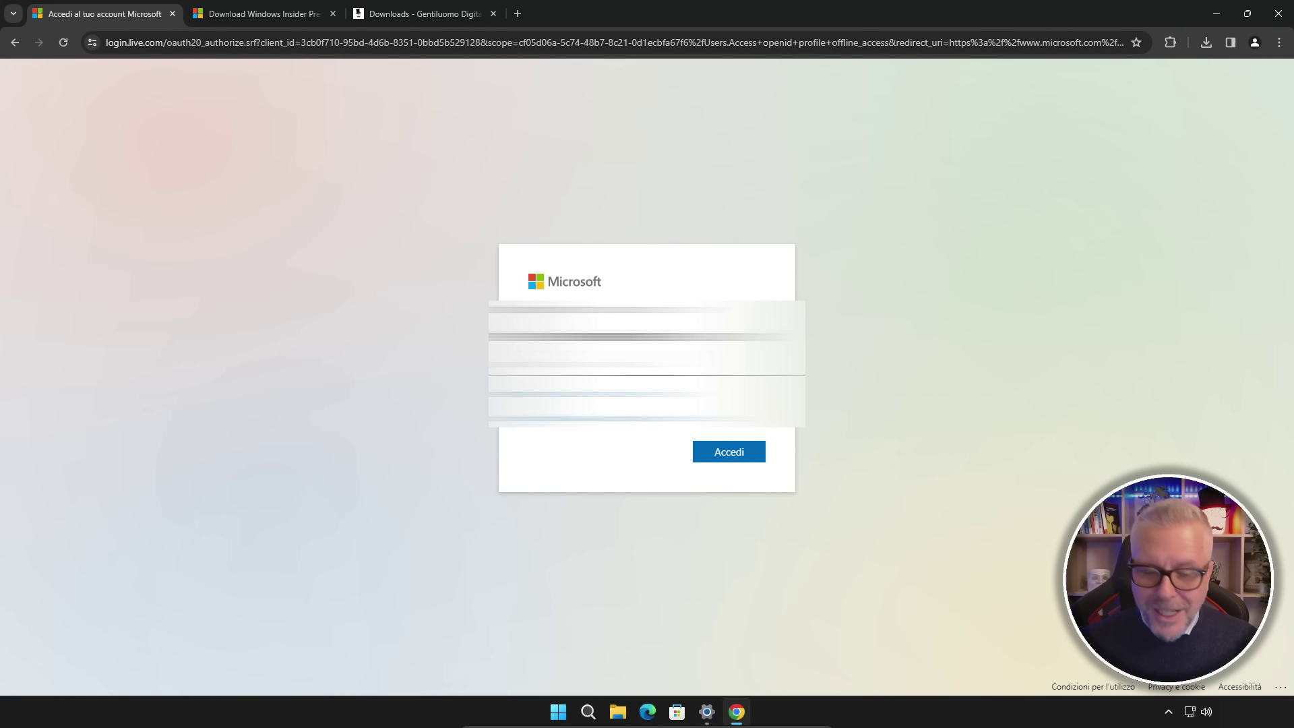
pyautogui.press('Return')
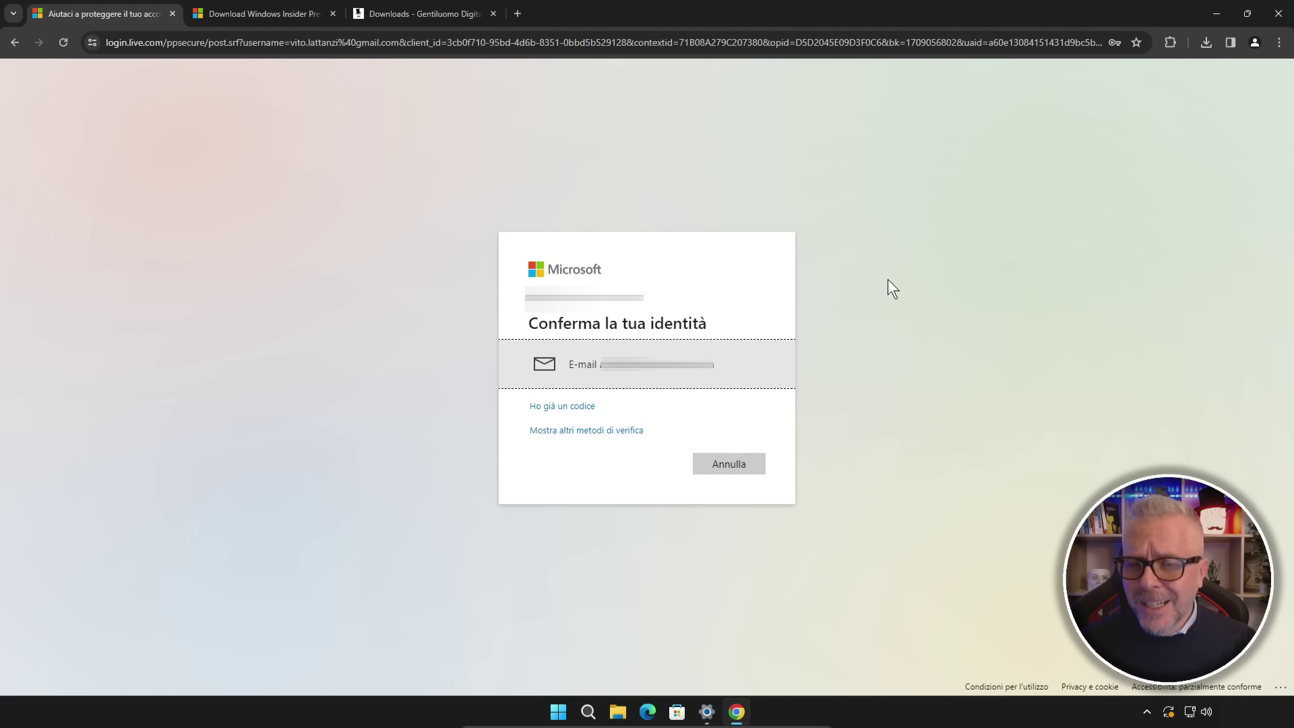
pyautogui.click(653, 371)
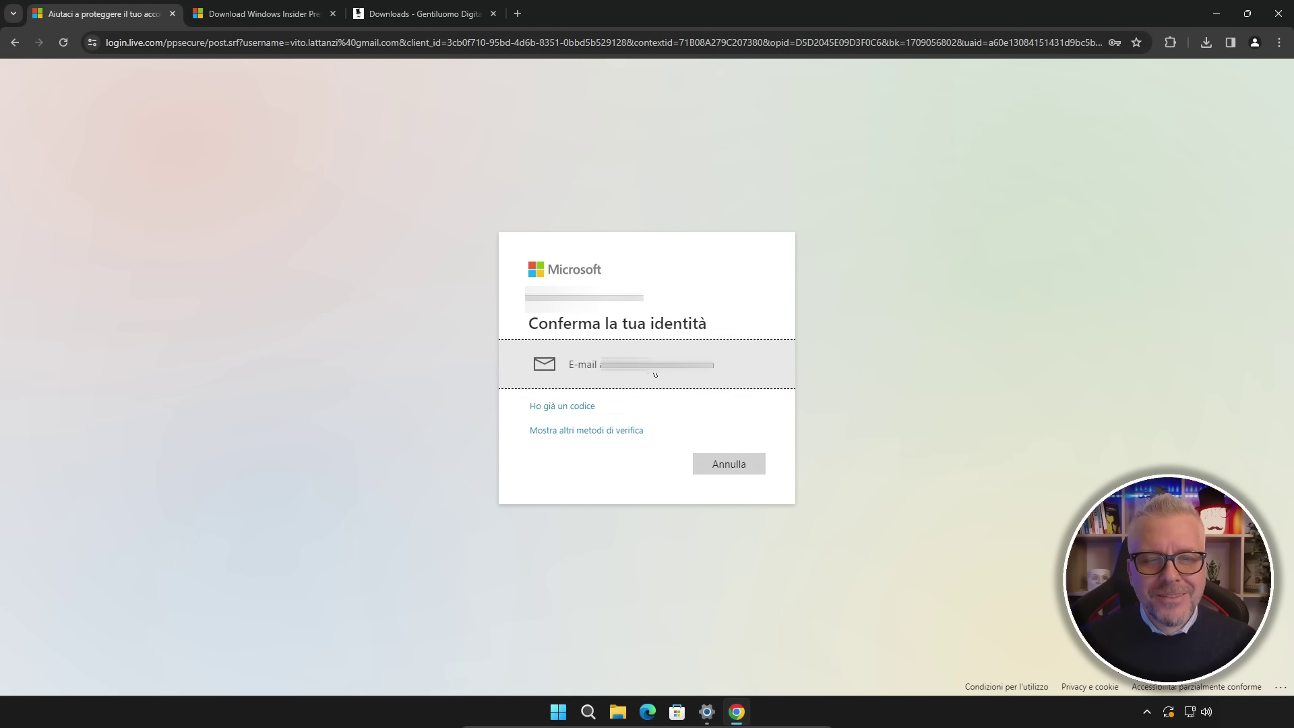
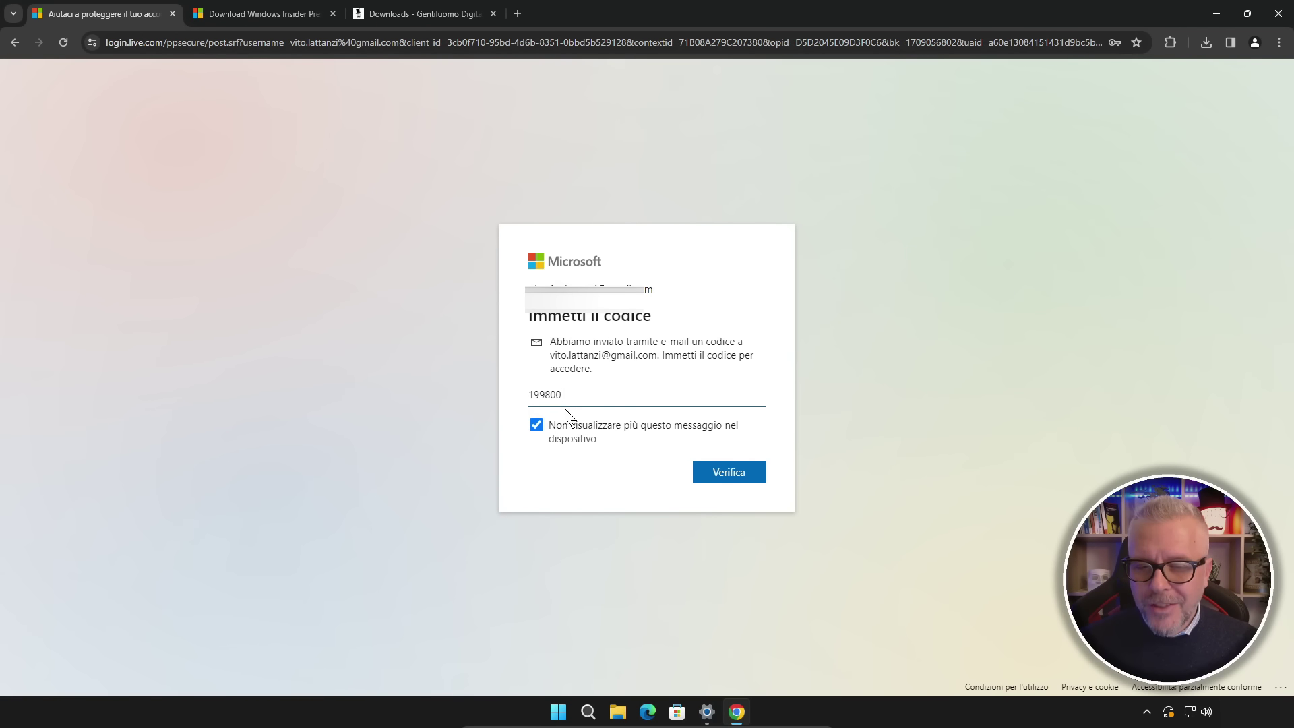
pyautogui.click(733, 478)
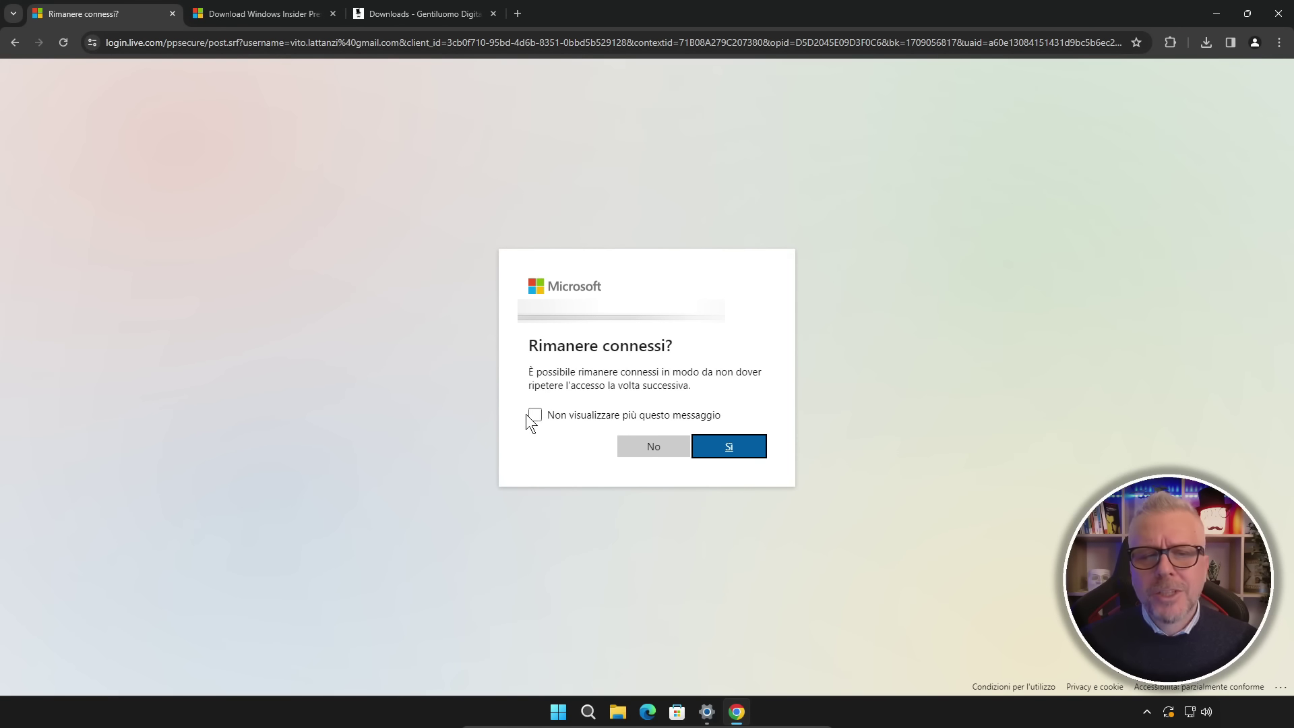
pyautogui.click(533, 417)
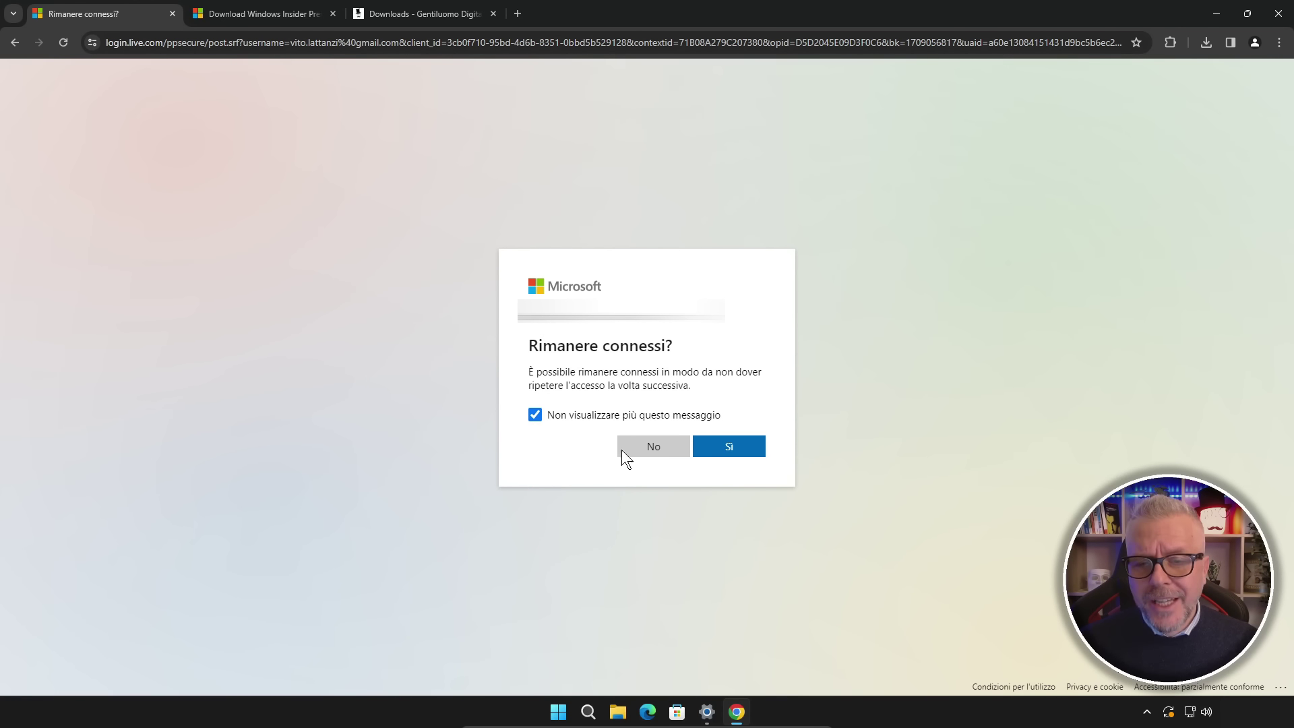
pyautogui.click(738, 451)
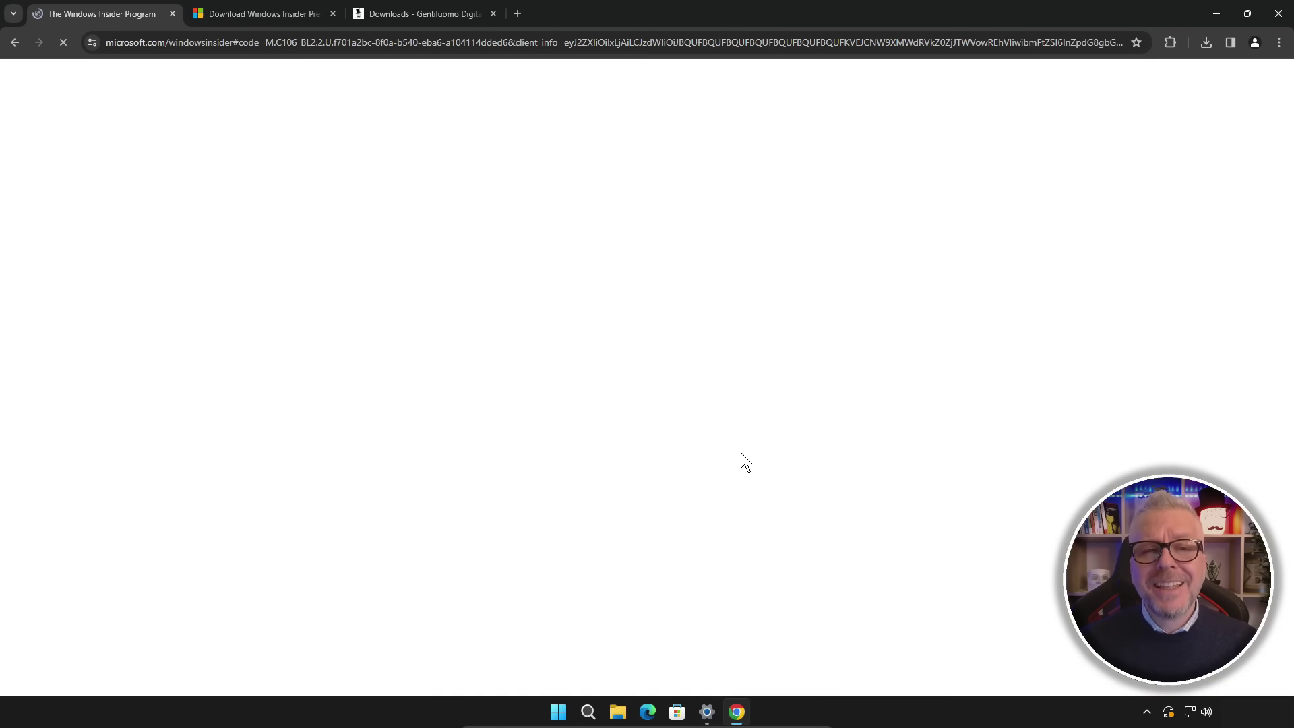
# Select and confirm the Windows 11 Insider Preview (Dev Channel) Build 26058 edition
pyautogui.click(262, 12)
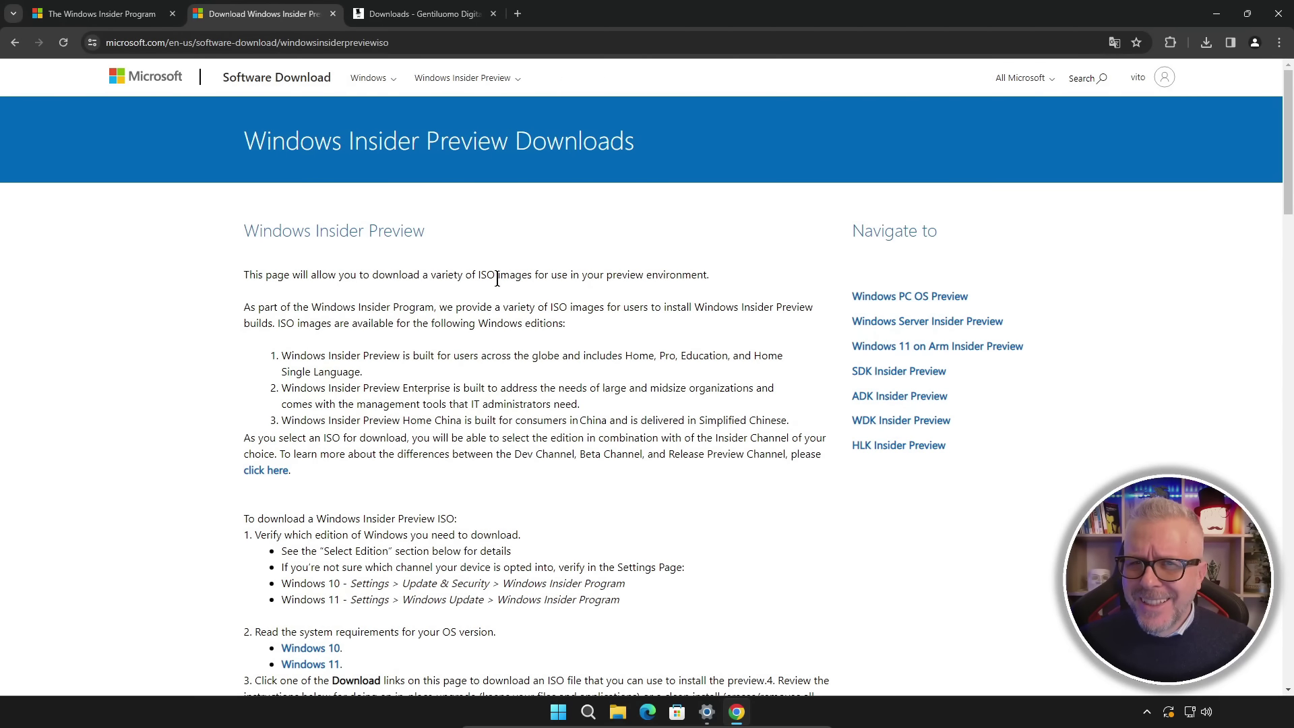
pyautogui.scroll(-15, 529, 345)
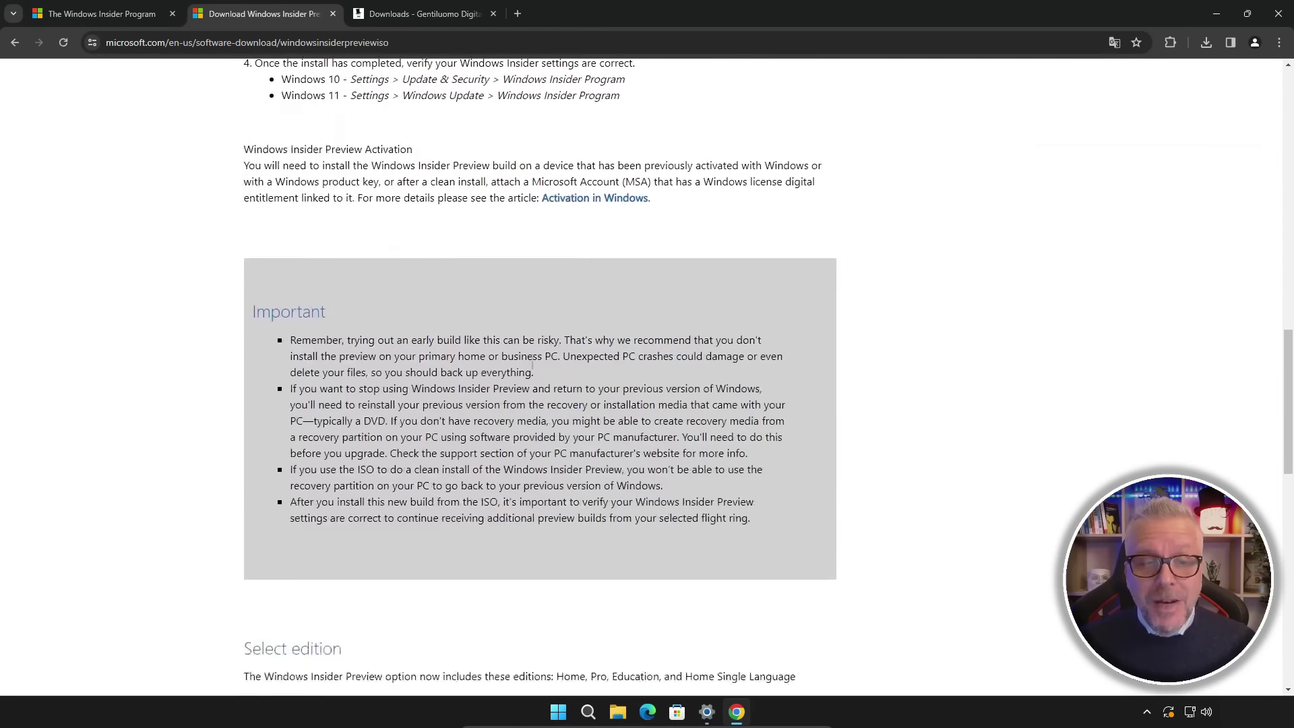
pyautogui.scroll(-8, 532, 366)
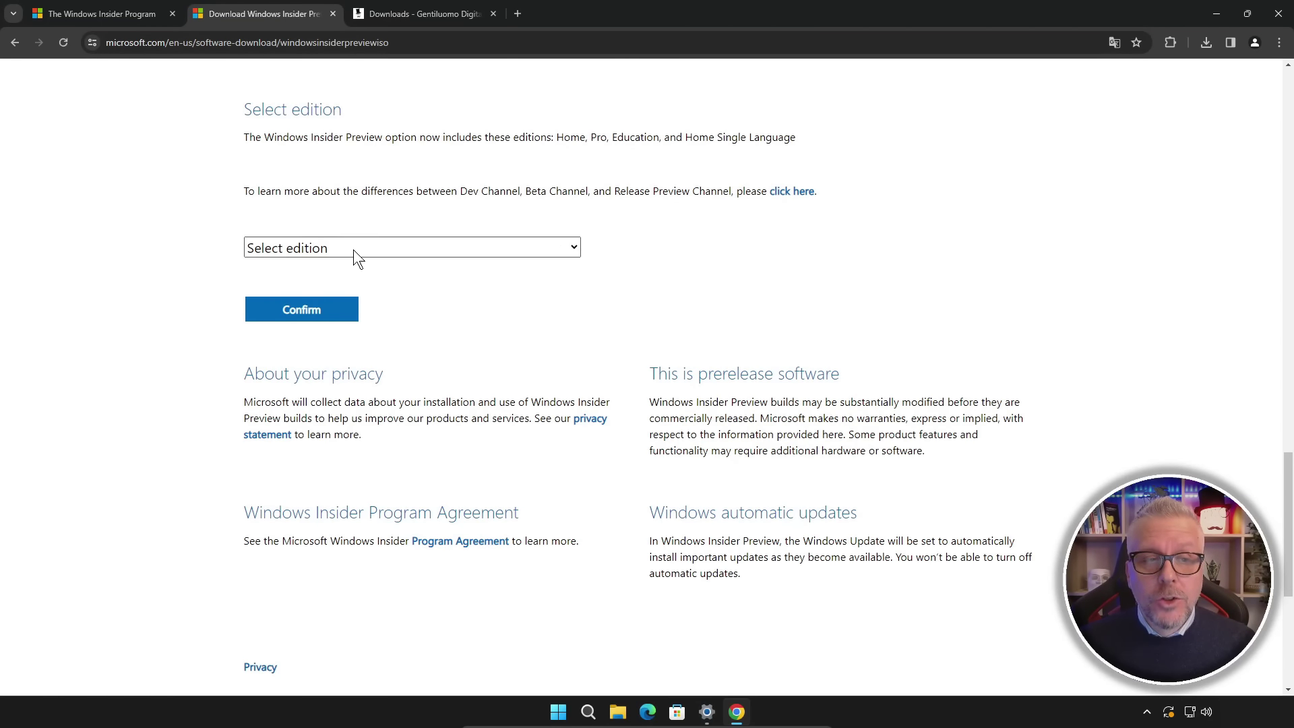
pyautogui.click(377, 249)
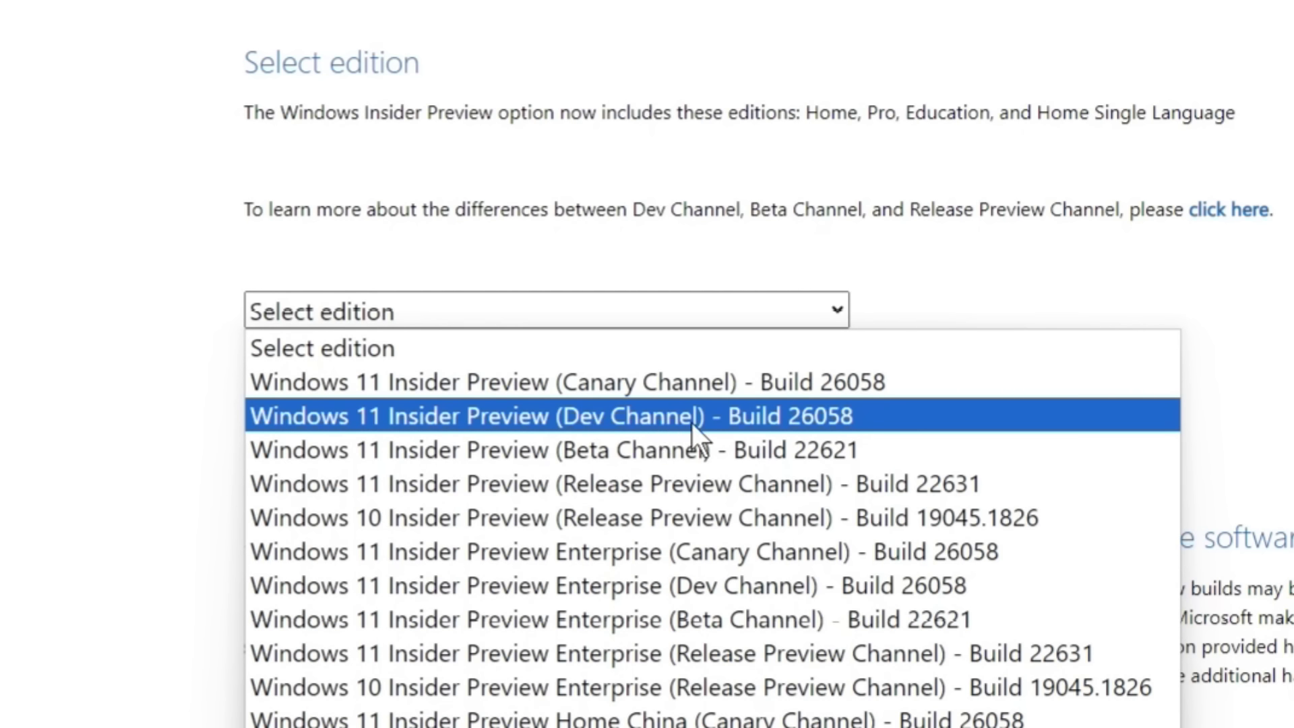
pyautogui.click(617, 419)
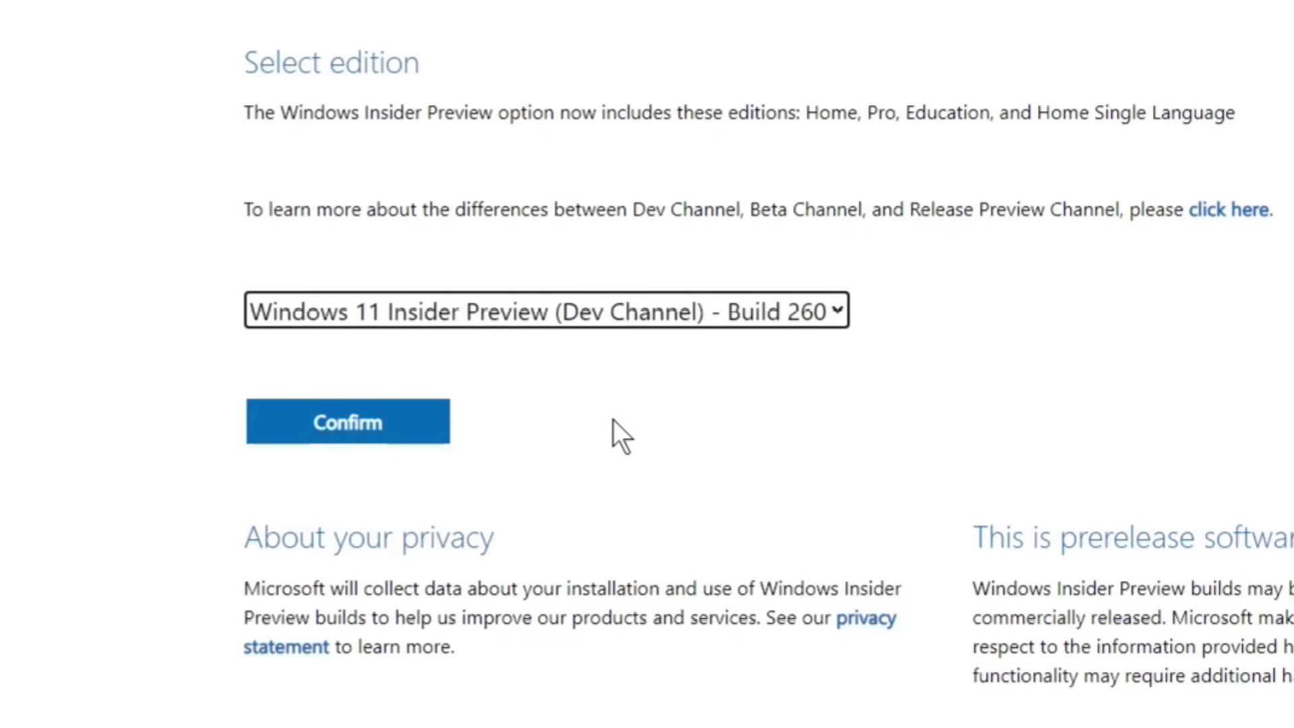
pyautogui.click(342, 435)
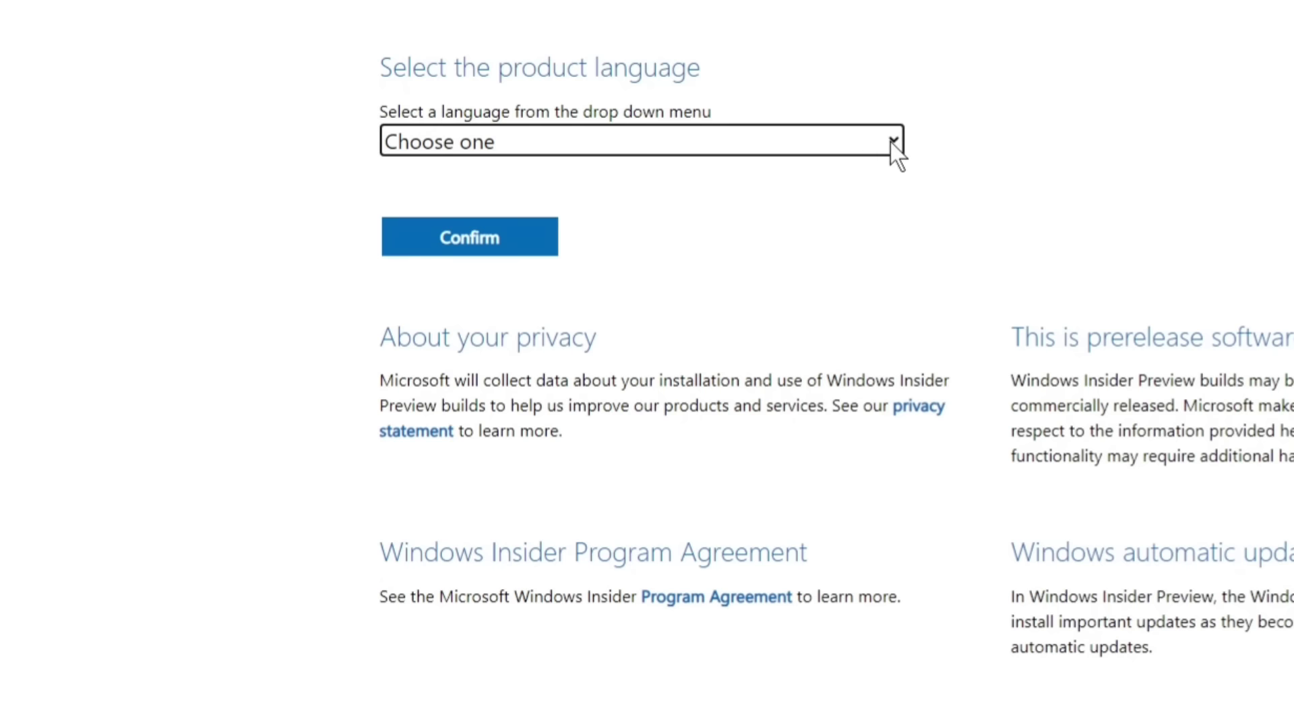
# Choose Italian as the product language and confirm it
pyautogui.click(893, 143)
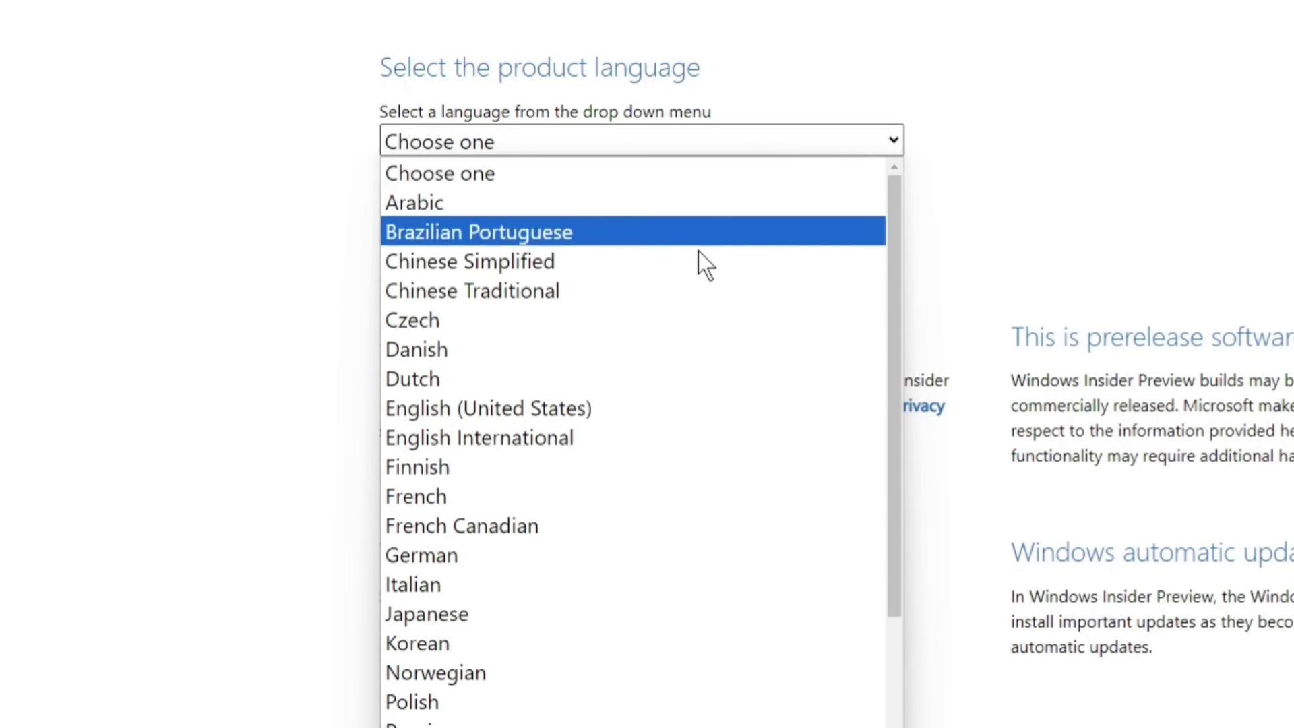
pyautogui.click(472, 585)
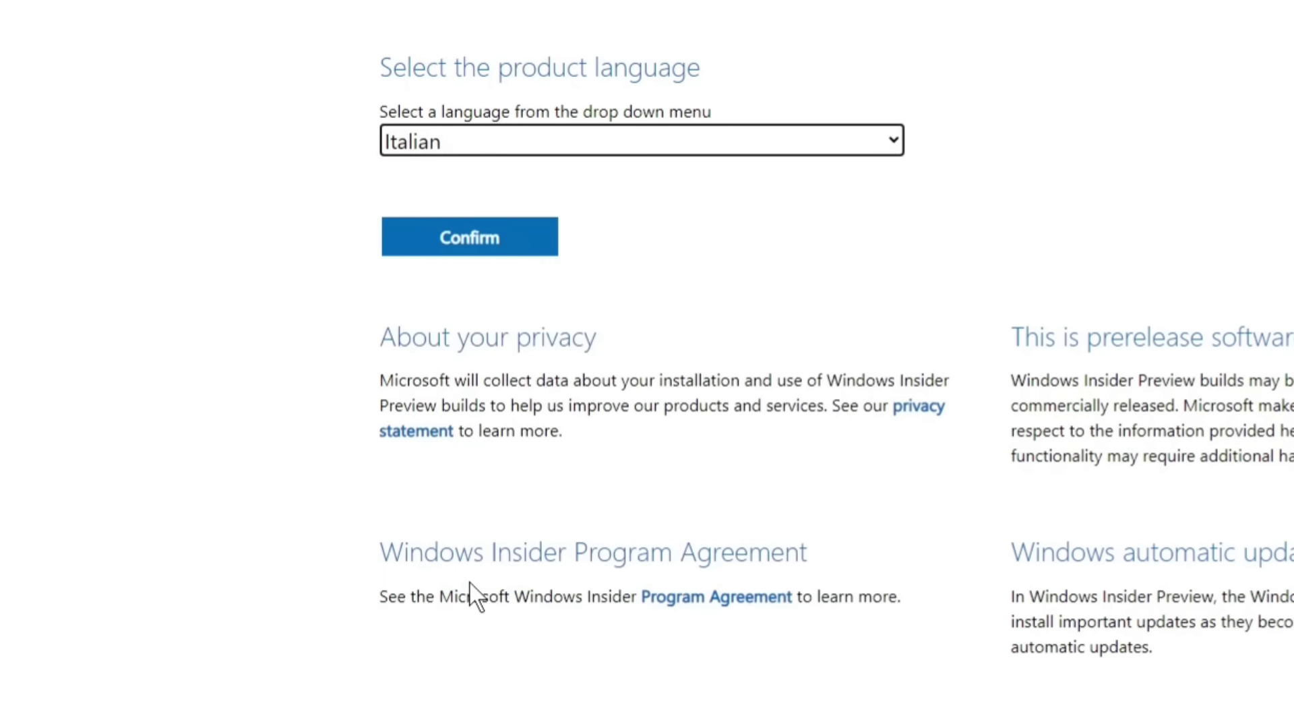
pyautogui.click(512, 246)
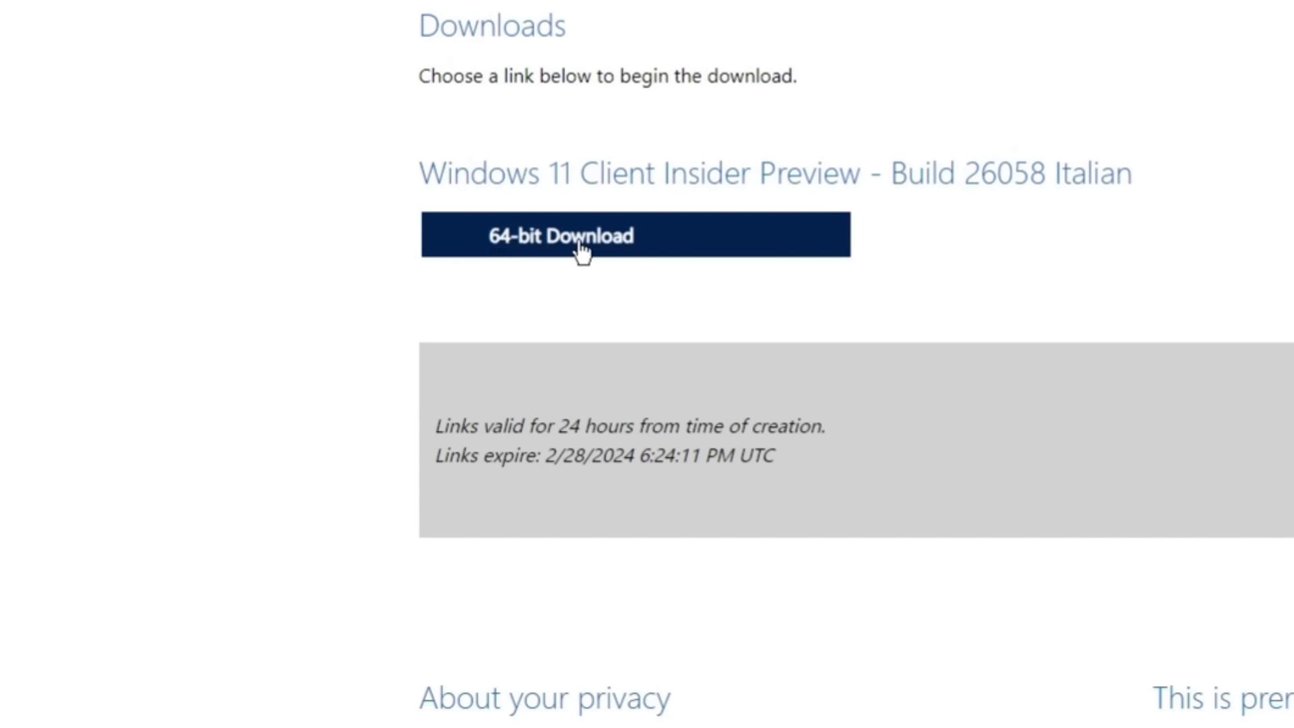
# Download the 64-bit Build 26058 ISO and drag it from the Download folder onto the desktop
pyautogui.click(543, 246)
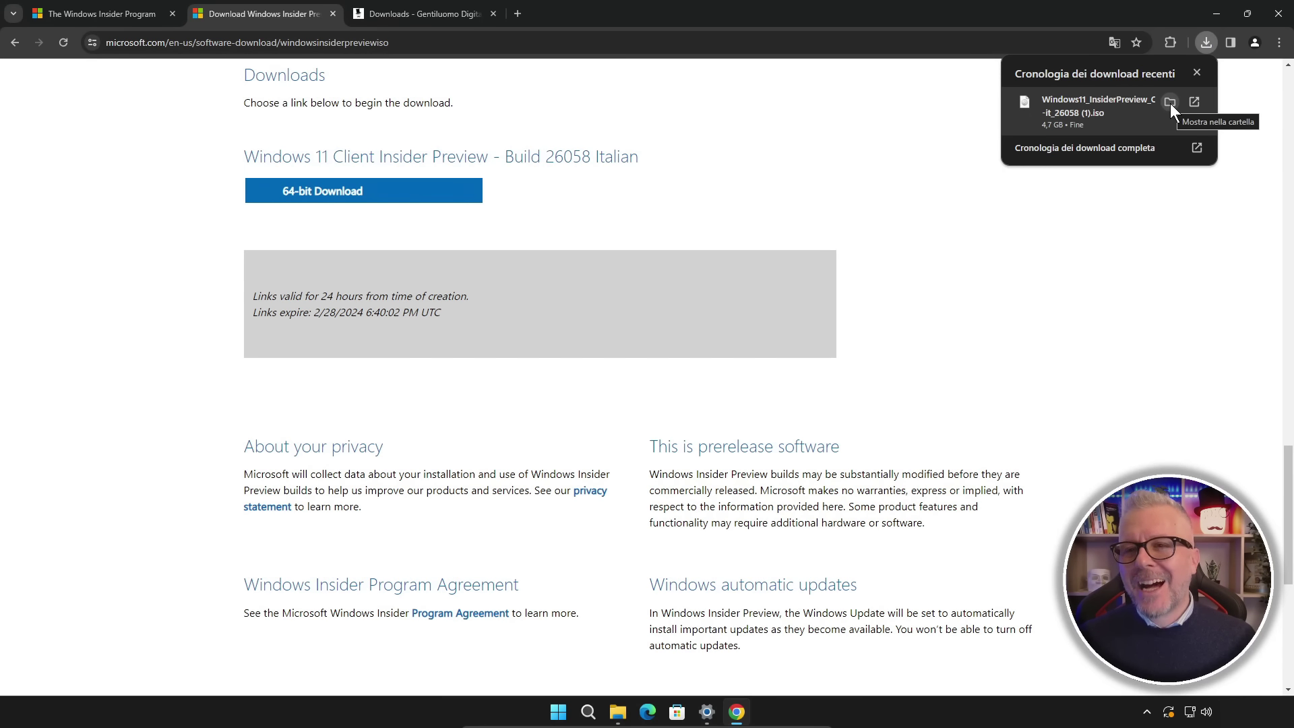
pyautogui.click(1169, 103)
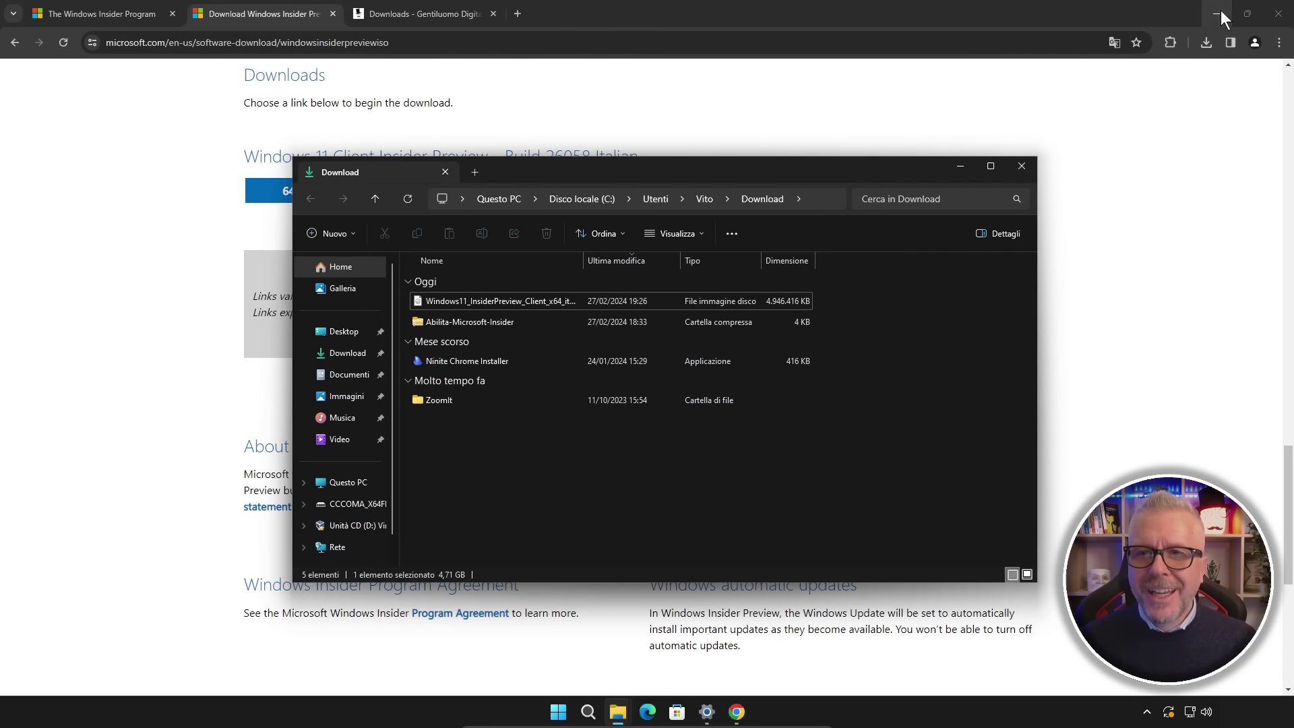
pyautogui.click(1218, 13)
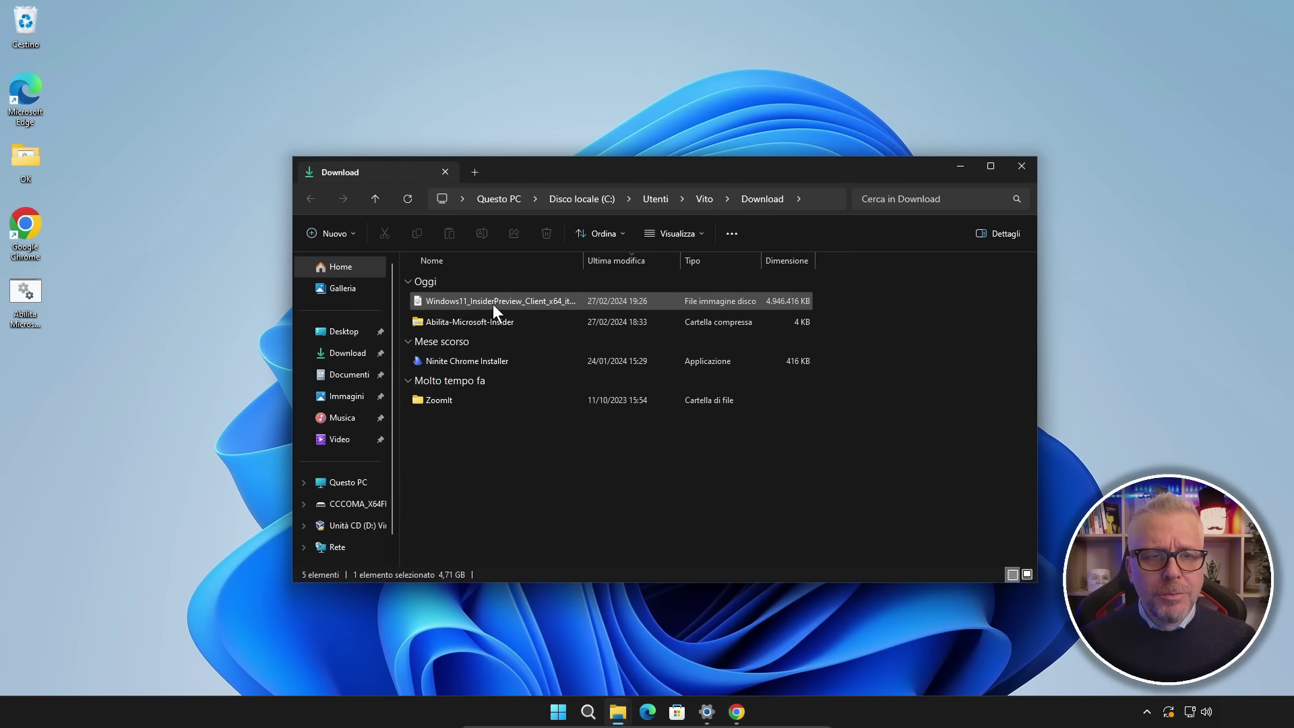
pyautogui.moveTo(489, 302); pyautogui.dragTo(38, 395)
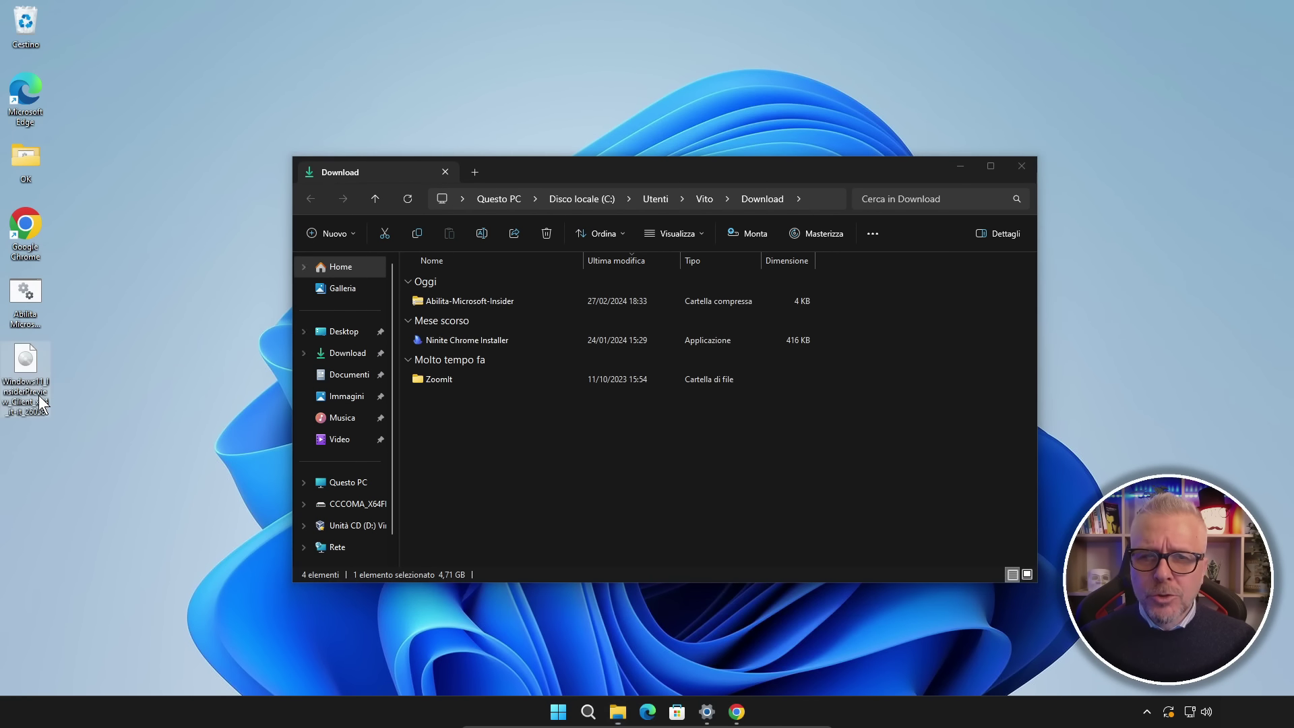
pyautogui.click(736, 710)
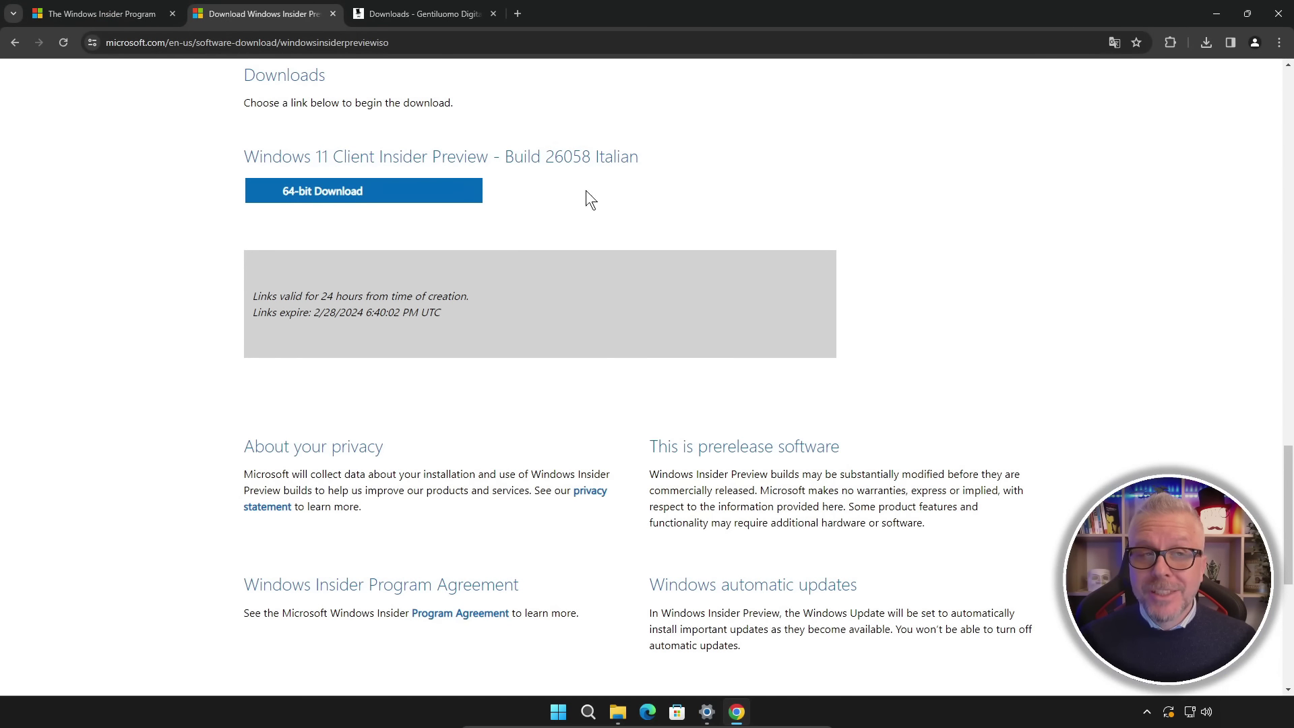
# Search the Gentiluomo Digitale site for 'rufus', download Rufus 4.3, and show the zip in its folder
pyautogui.click(399, 9)
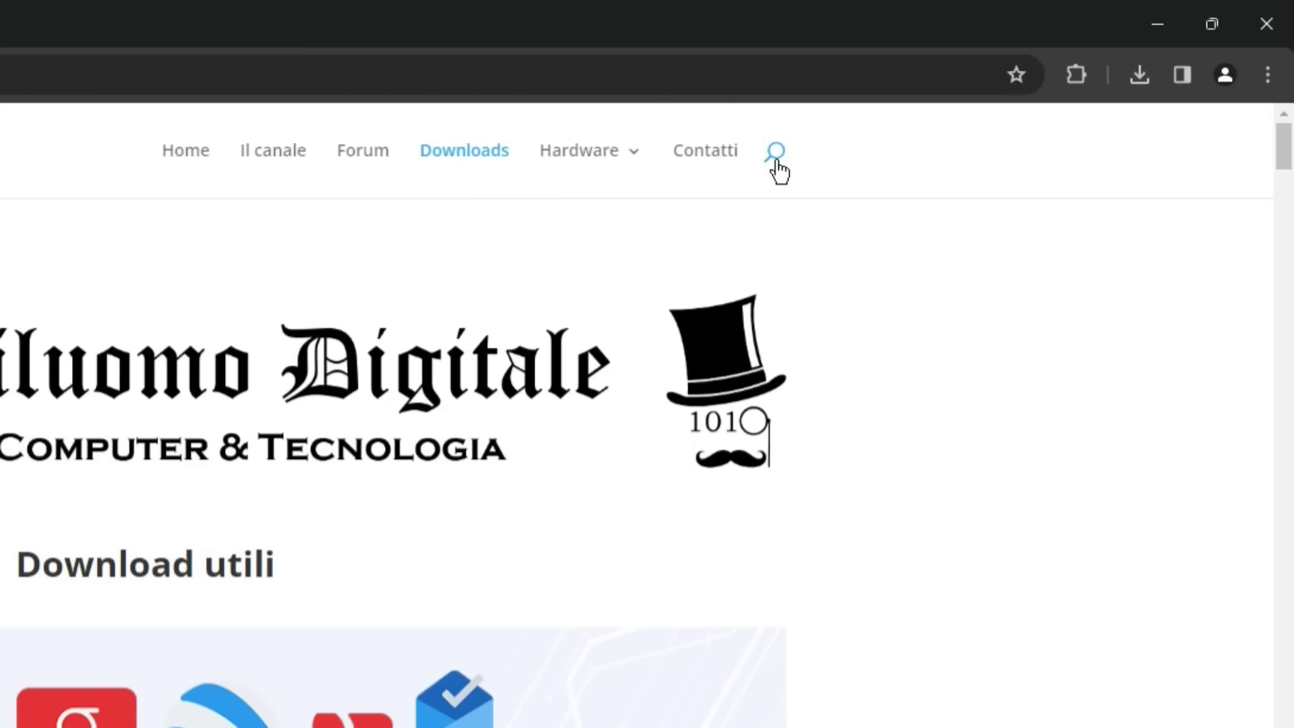
pyautogui.click(776, 163)
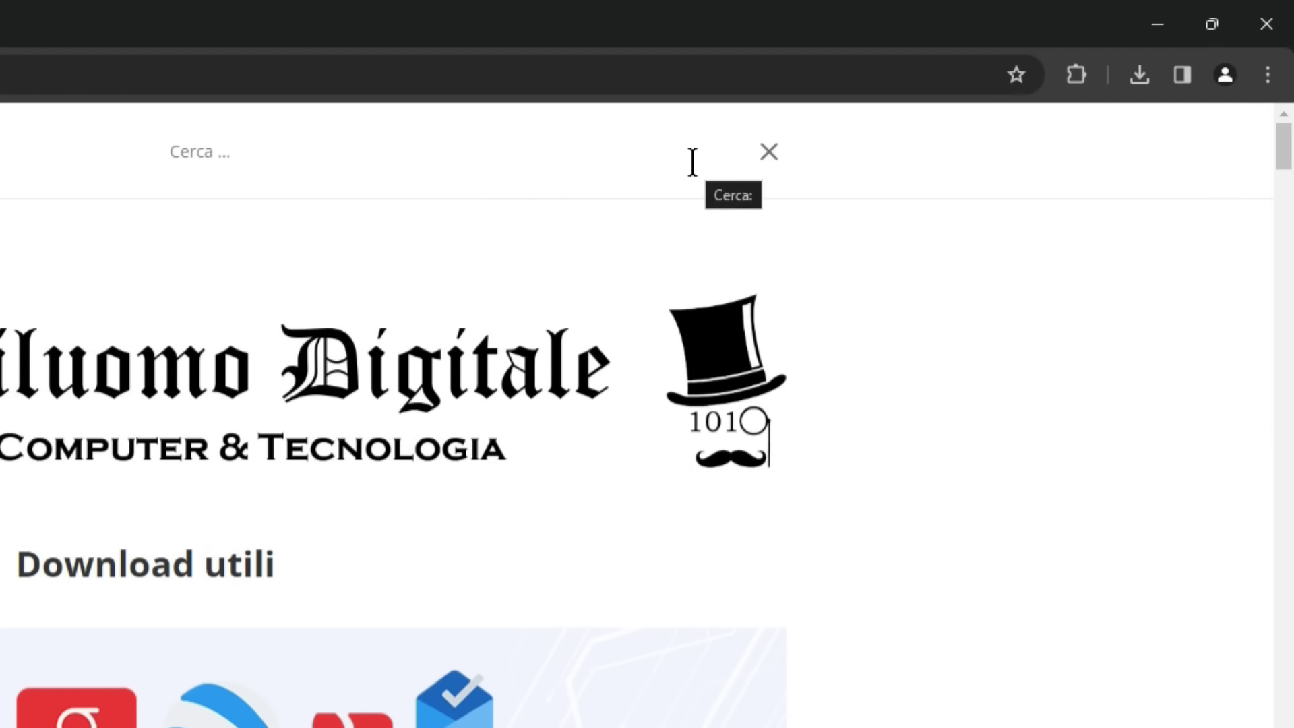
pyautogui.write('rufus')
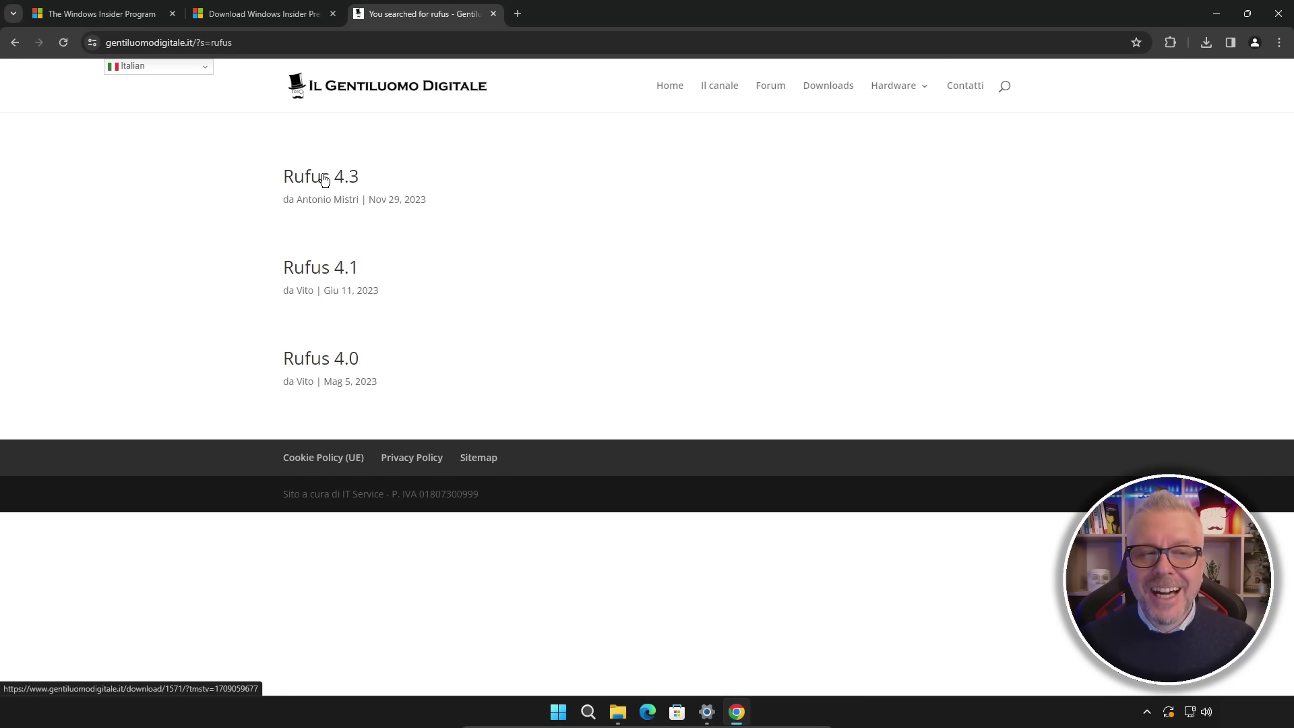
pyautogui.click(324, 179)
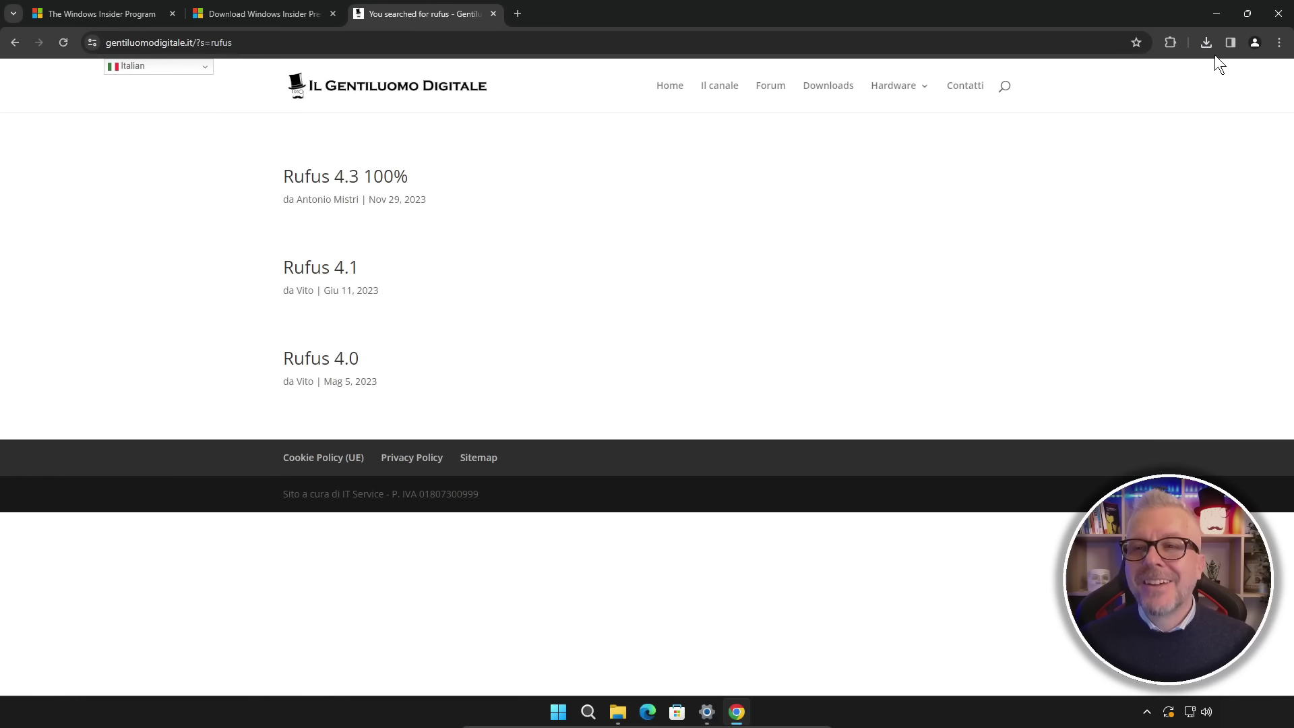
pyautogui.click(1204, 43)
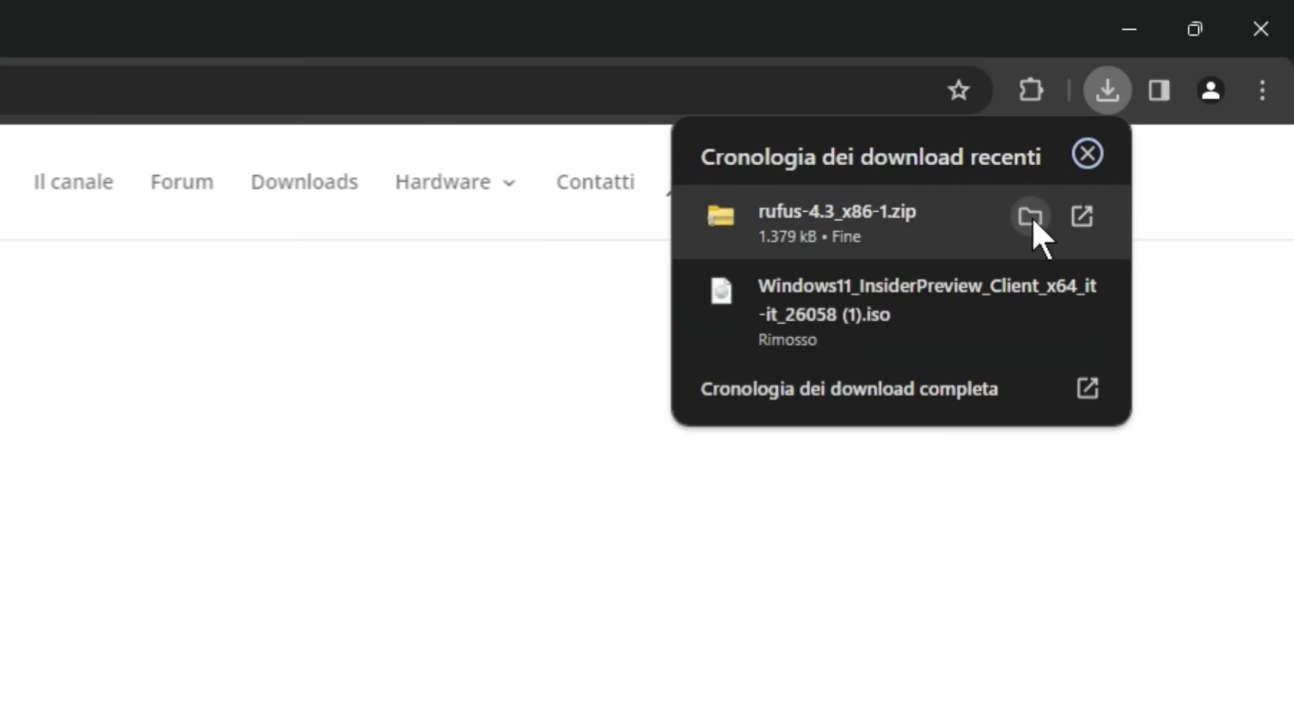
pyautogui.click(1029, 216)
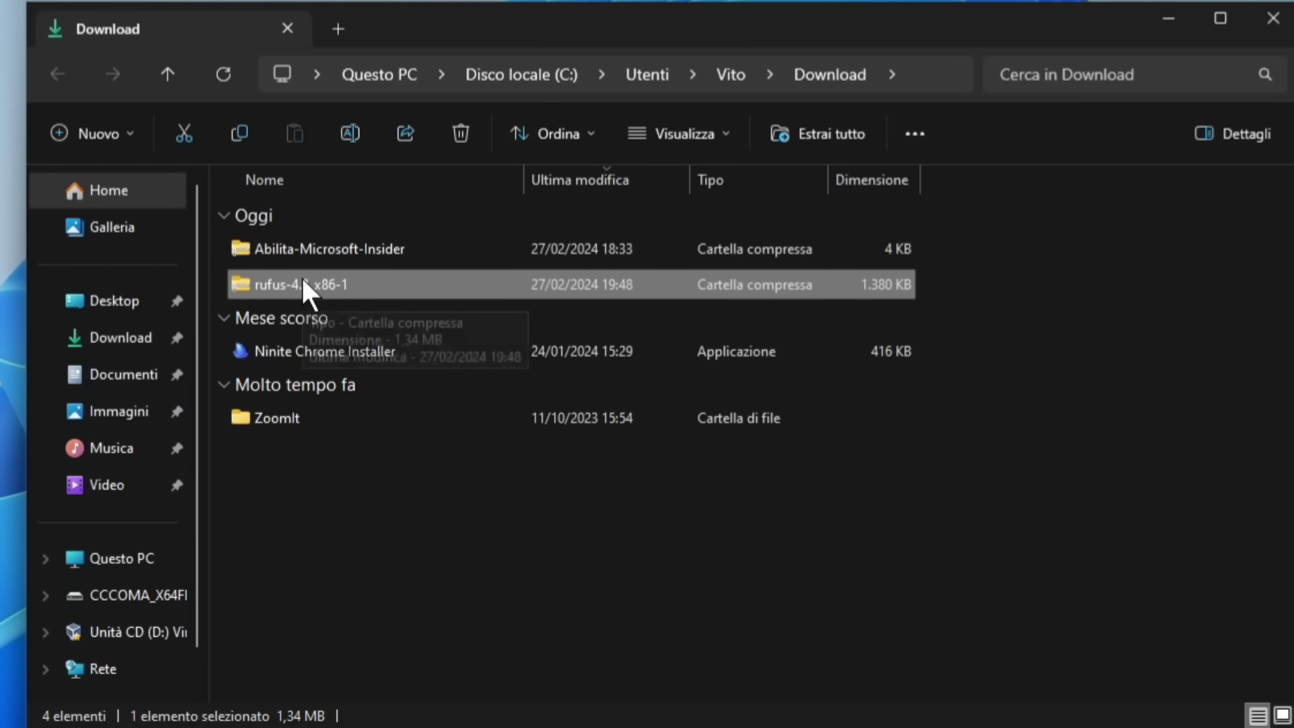
# Open the rufus zip, drag rufus-4.3_x86 onto the desktop, and close File Explorer
pyautogui.doubleClick(455, 321)
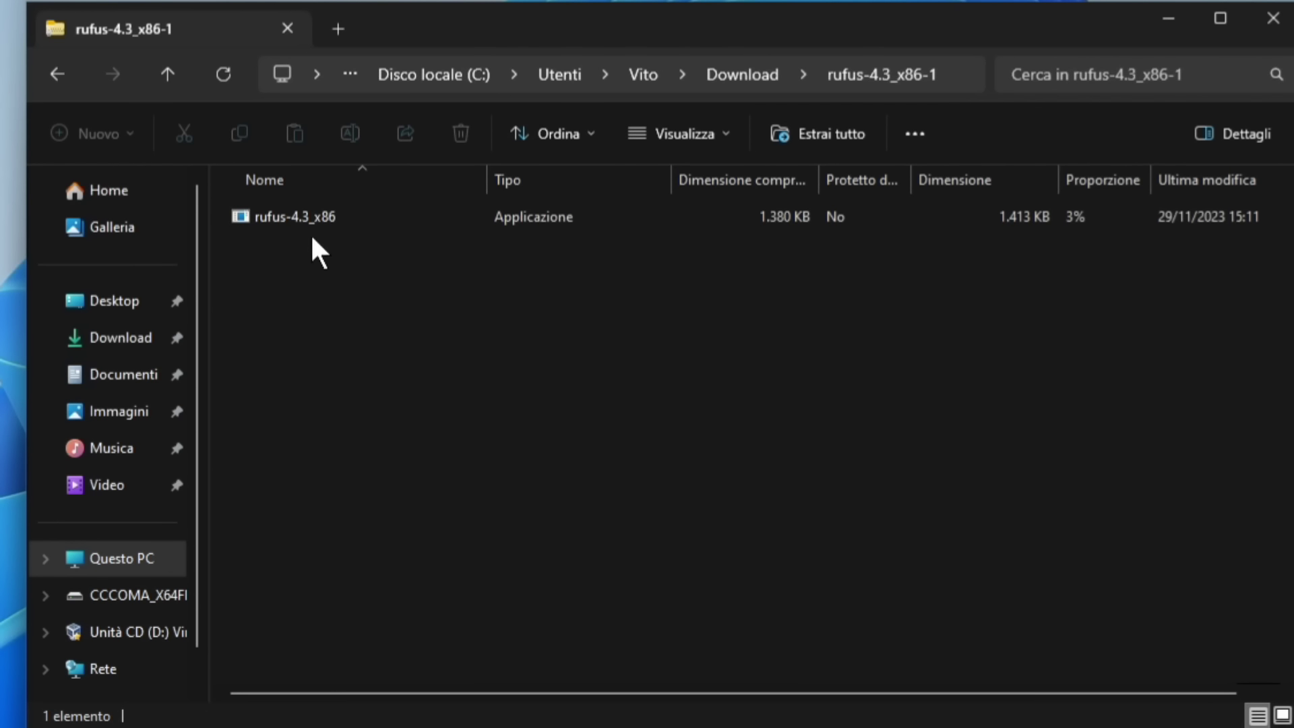
pyautogui.click(271, 214)
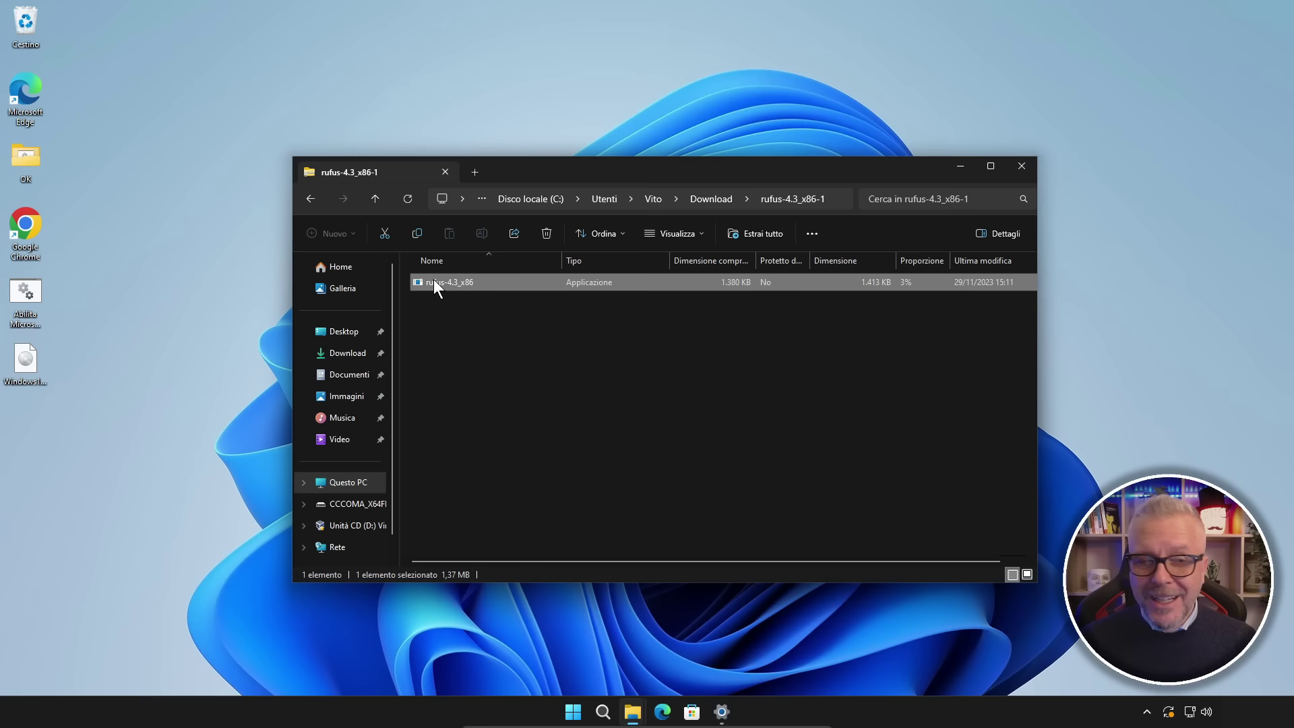
pyautogui.moveTo(268, 214); pyautogui.dragTo(62, 351)
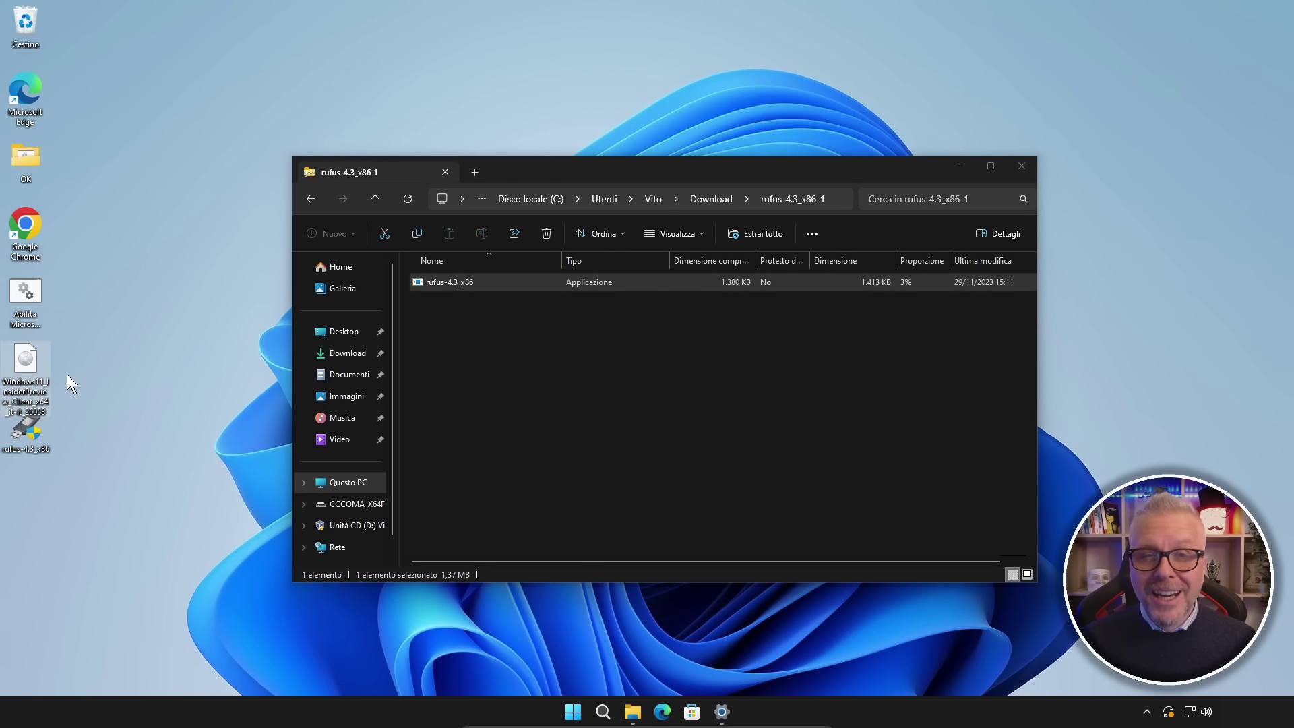
pyautogui.click(1021, 165)
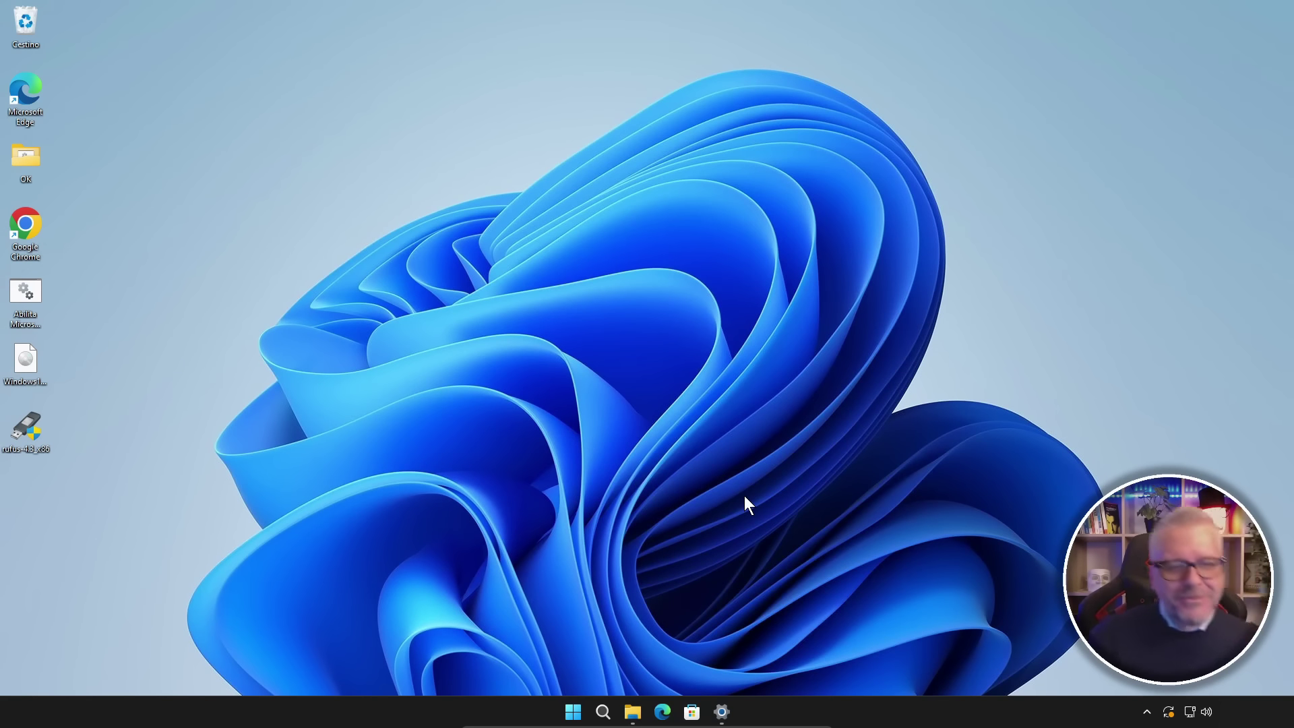
# Launch Rufus with admin rights, load the Build 26058 ISO for the 16 GB F: drive, and start
pyautogui.doubleClick(23, 426)
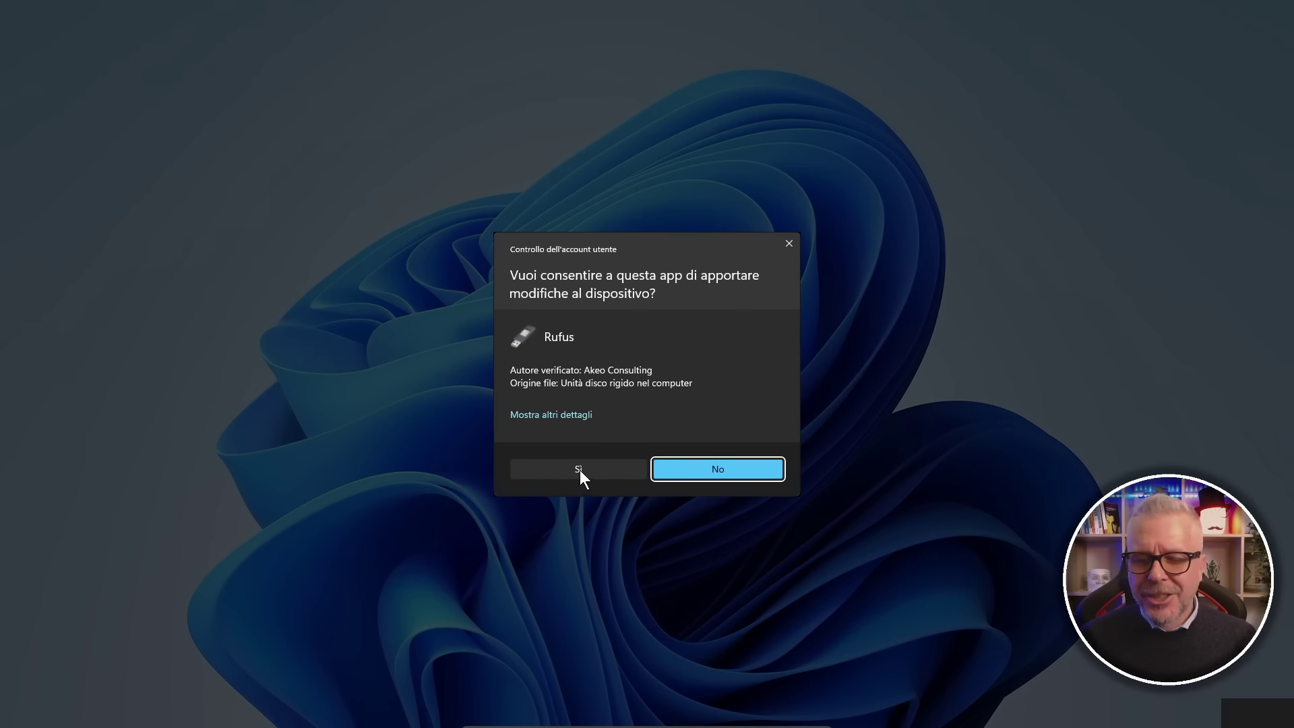
pyautogui.click(579, 470)
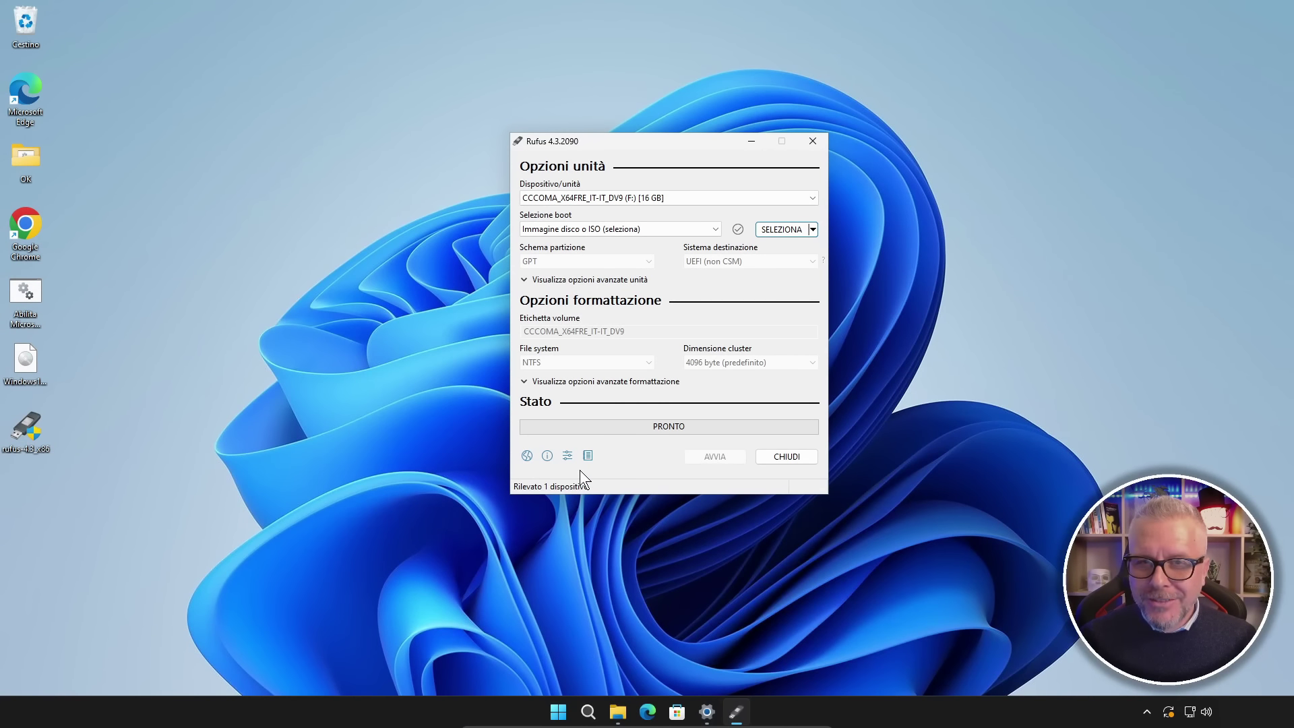
pyautogui.click(20, 361)
pyautogui.moveTo(353, 342); pyautogui.dragTo(679, 306)
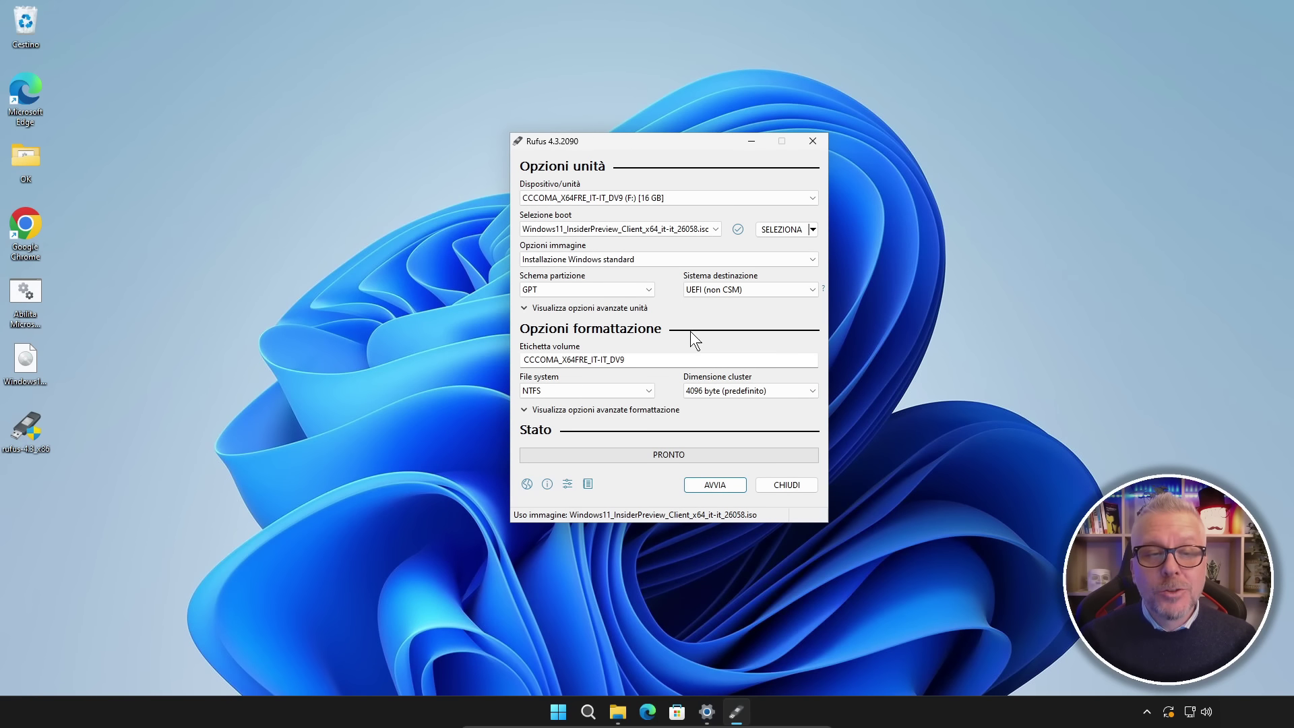
pyautogui.click(713, 486)
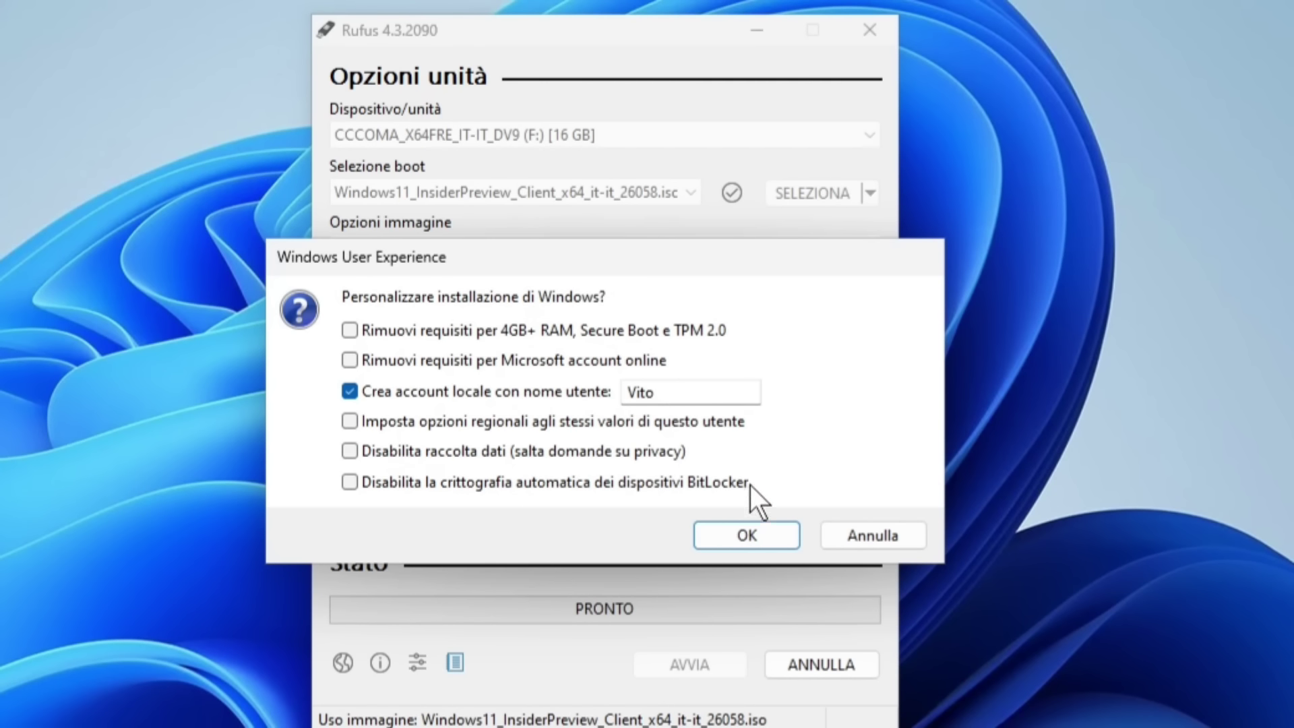
# Accept the Windows customization options and confirm erasing all data on drive F:
pyautogui.click(749, 531)
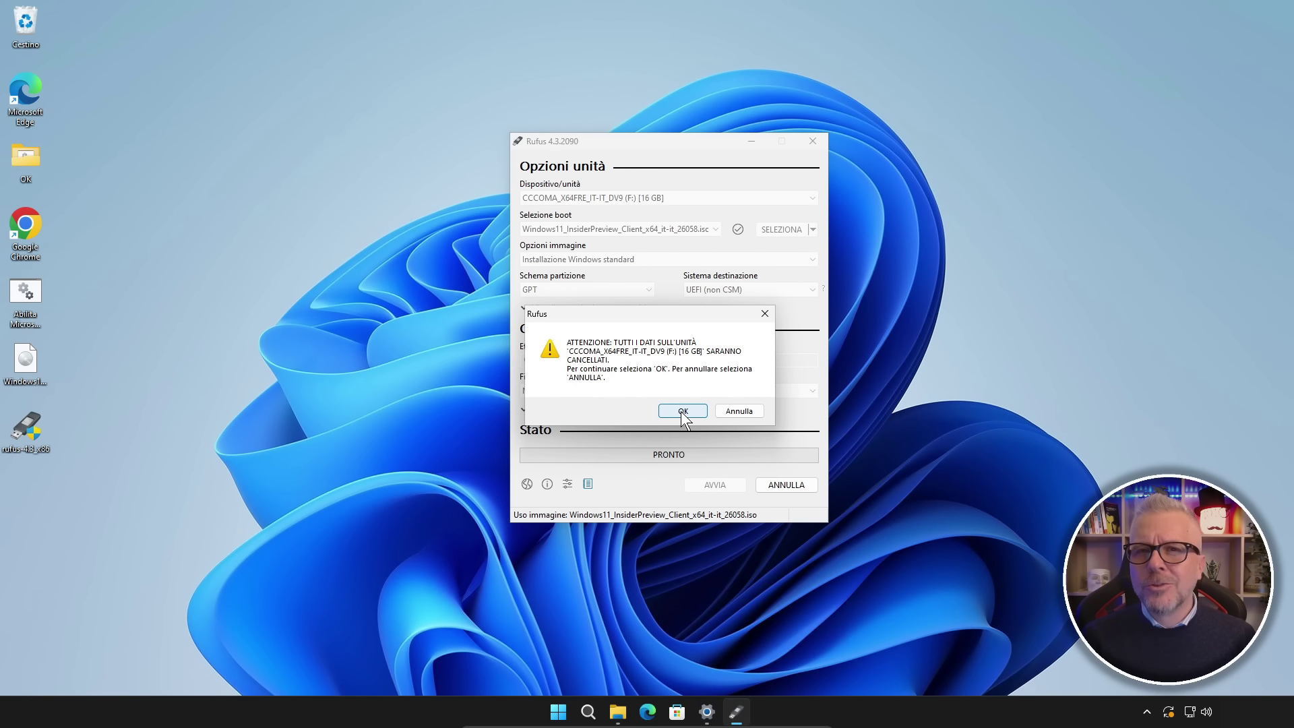
pyautogui.click(681, 412)
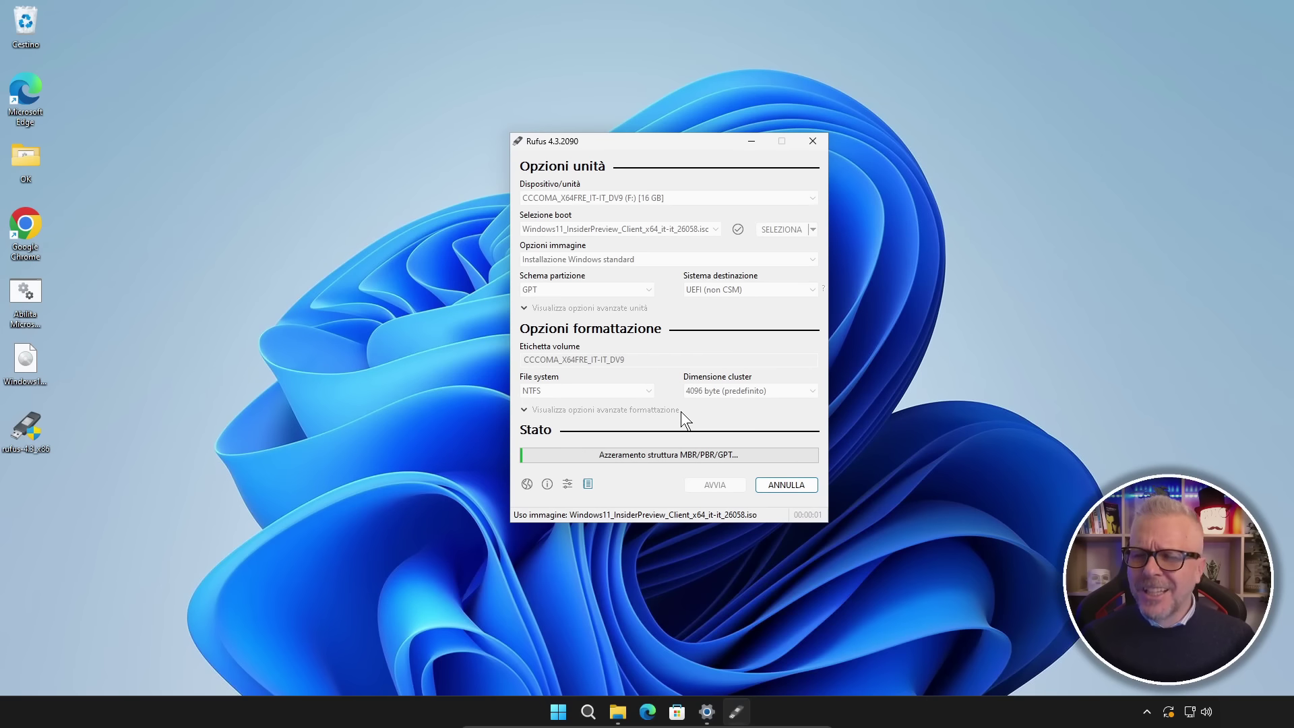